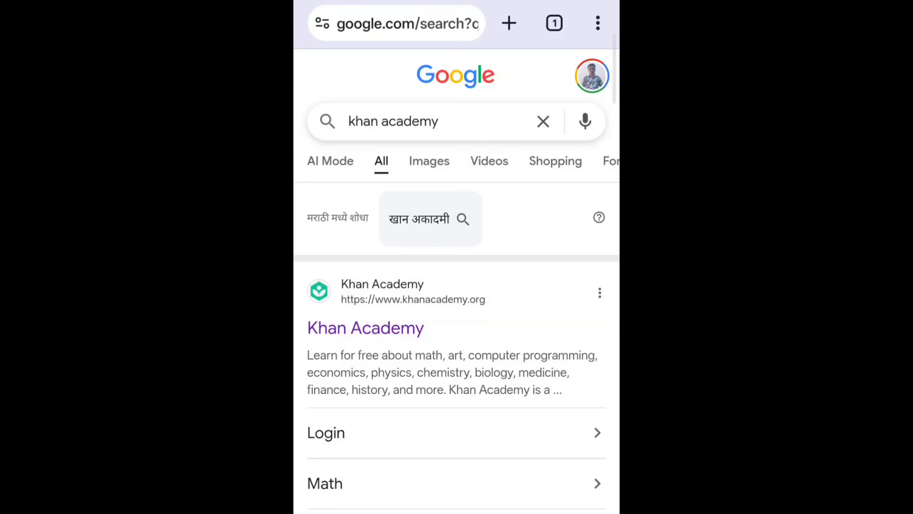
- Open the Khan Academy website from the Google results for "khan academy"
scroll(456, 286, "down", 2)
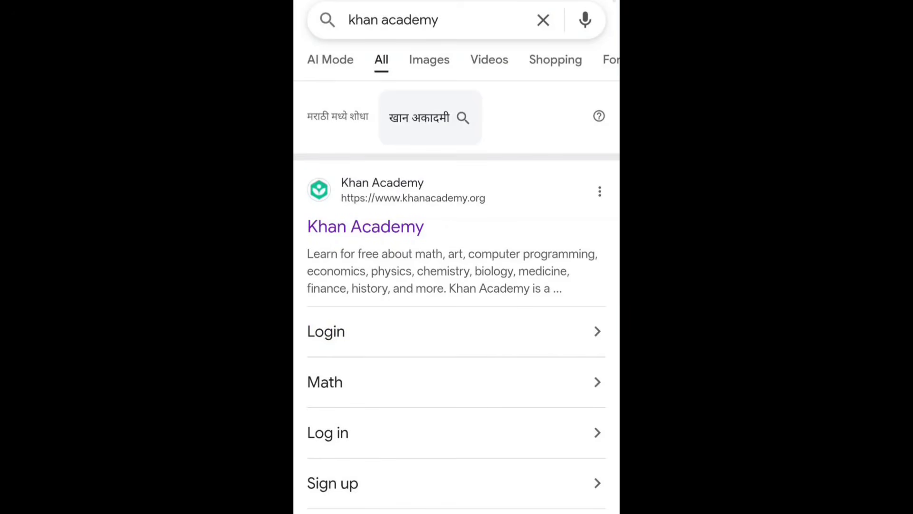
scroll(456, 256, "down", 1)
scroll(457, 257, "up", 1)
scroll(456, 257, "down", 1)
scroll(457, 257, "up", 1)
scroll(456, 256, "down", 1)
scroll(456, 256, "up", 1)
left_click_drag(444, 323, 380, 225)
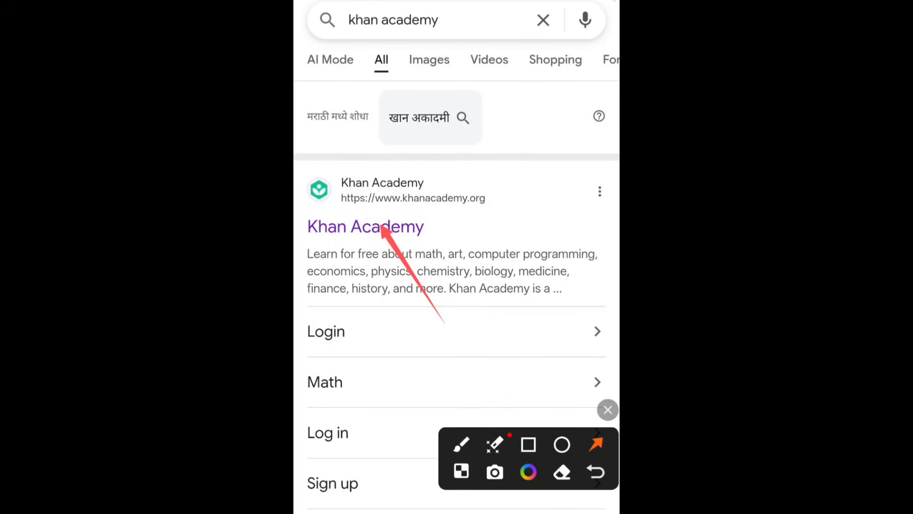
left_click(608, 410)
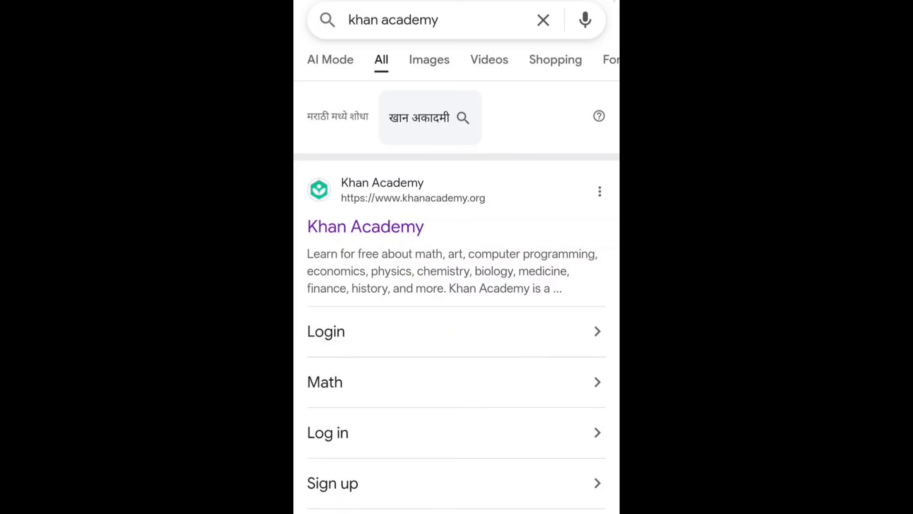
left_click(431, 117)
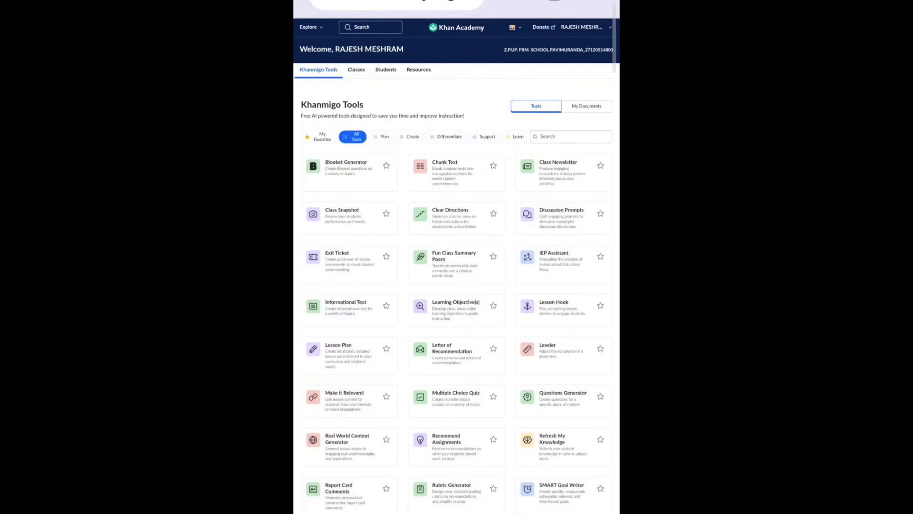
- Examine the teacher dashboard's account name, school name and Khanmigo Tools overview
left_click_drag(474, 208, 573, 33)
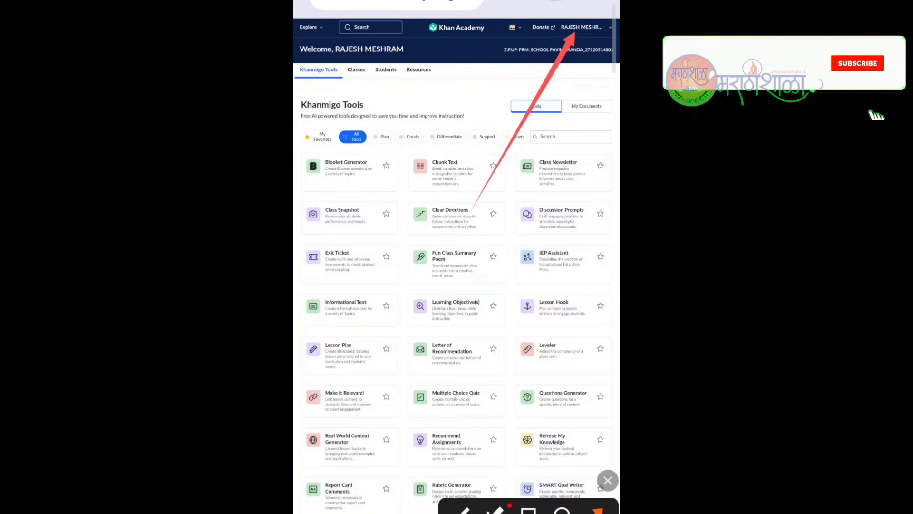
left_click_drag(563, 177, 574, 60)
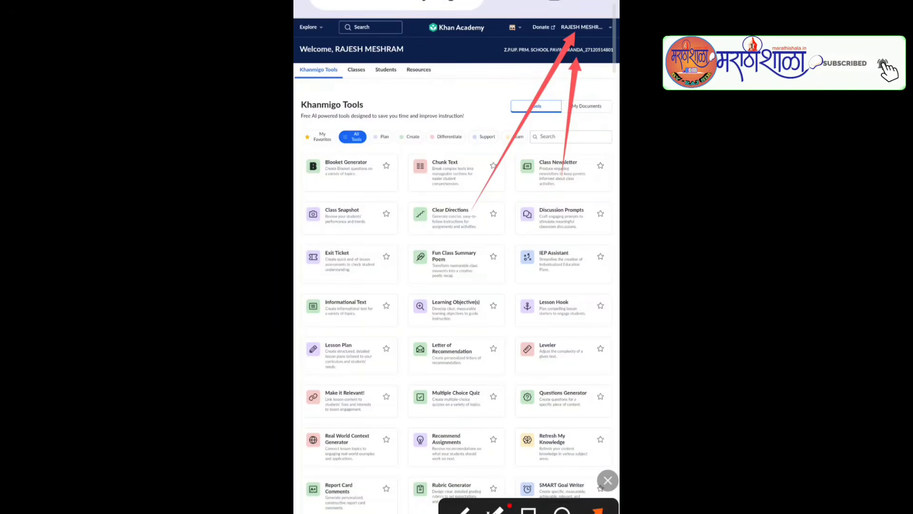
left_click(607, 481)
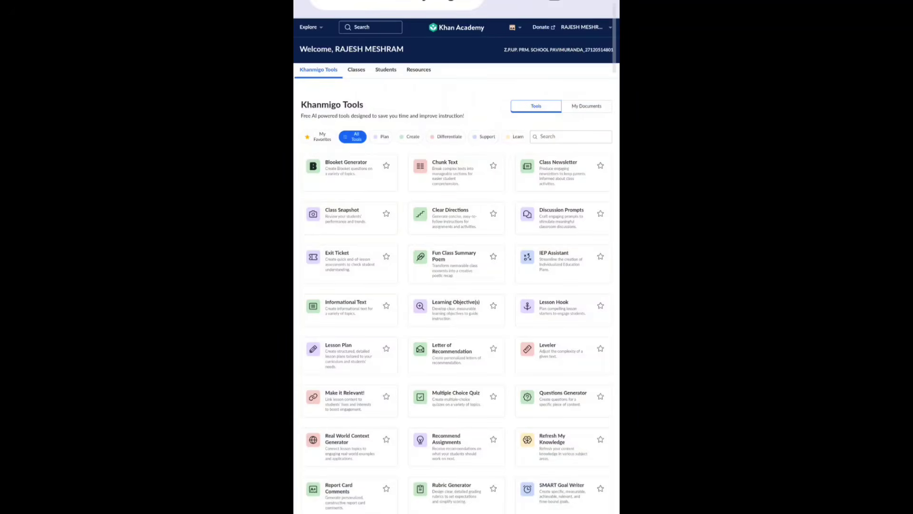
scroll(473, 186, "up", 2)
scroll(456, 257, "left", 1)
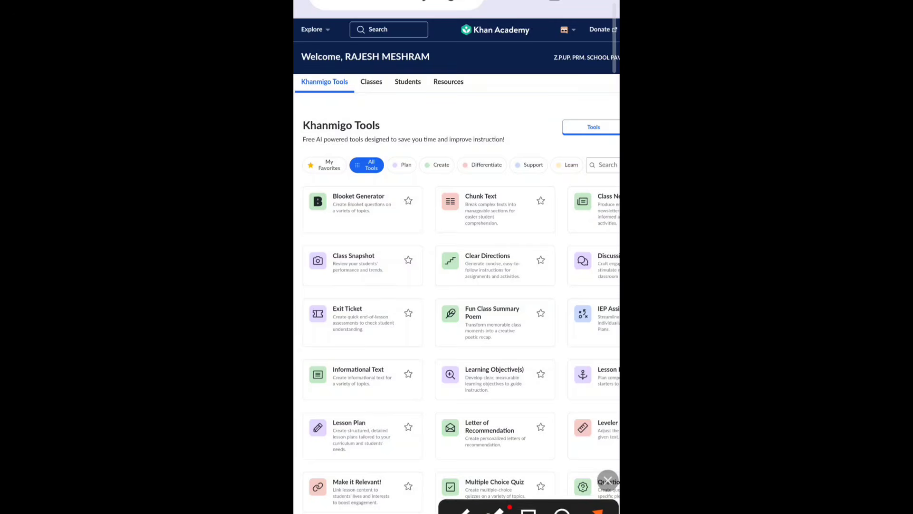
left_click_drag(477, 100, 379, 130)
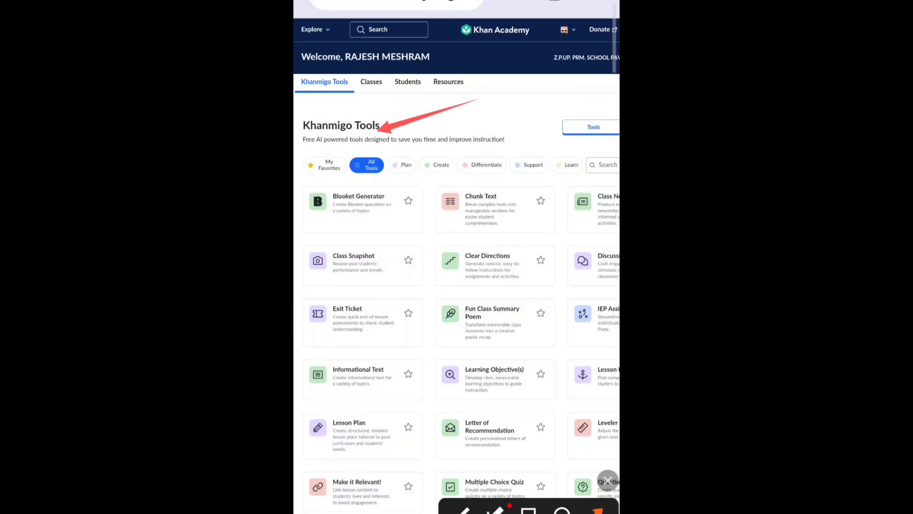
left_click(608, 481)
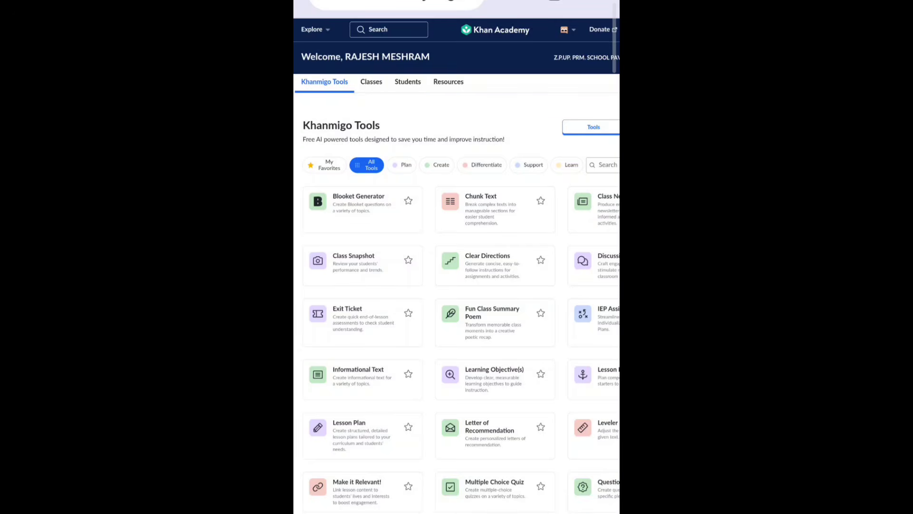
scroll(457, 266, "down", 2)
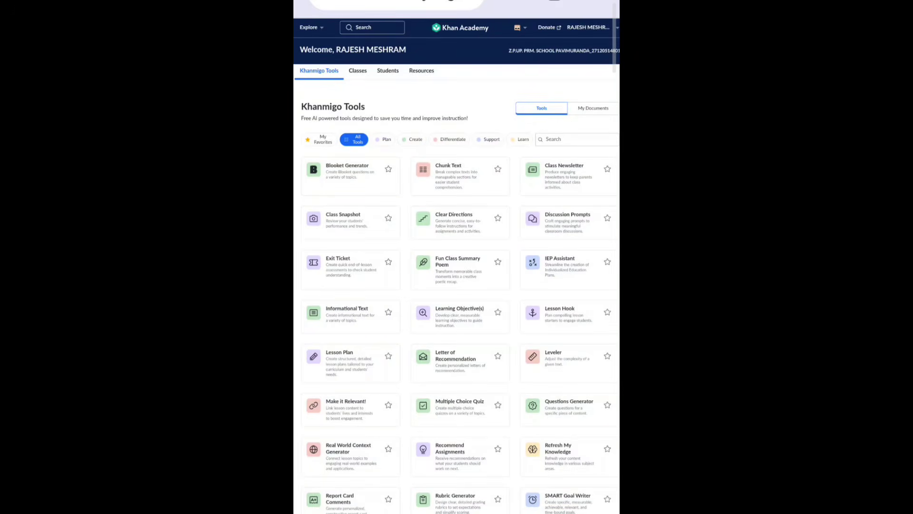
- Look through the dashboard's Classes, Students and Resources sections and return to Classes
left_click(358, 70)
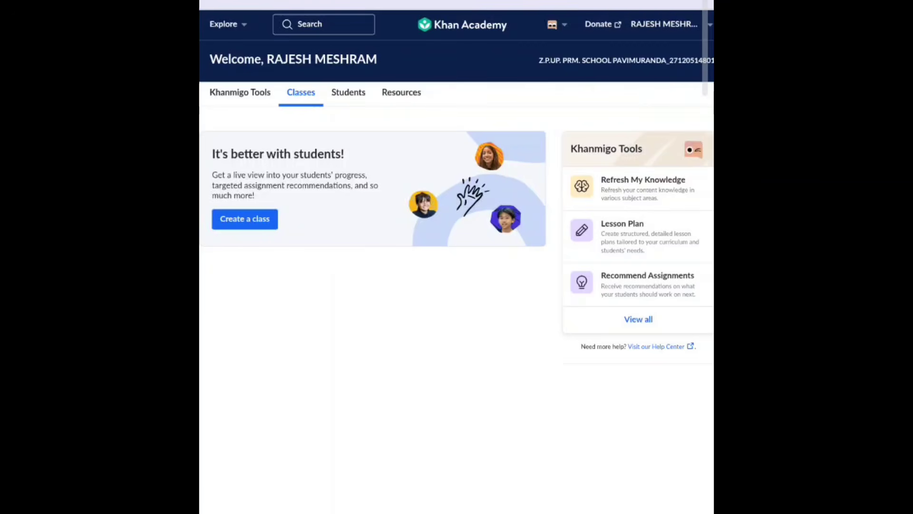
left_click(348, 92)
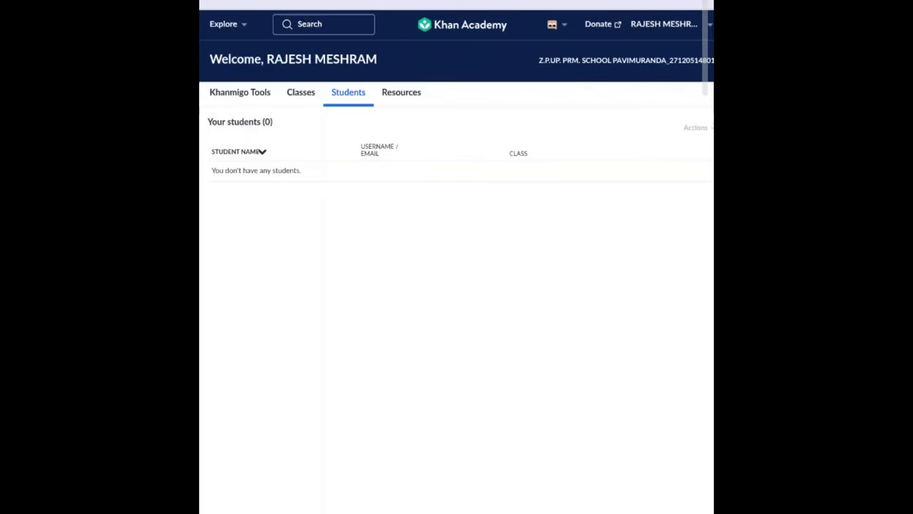
left_click(401, 92)
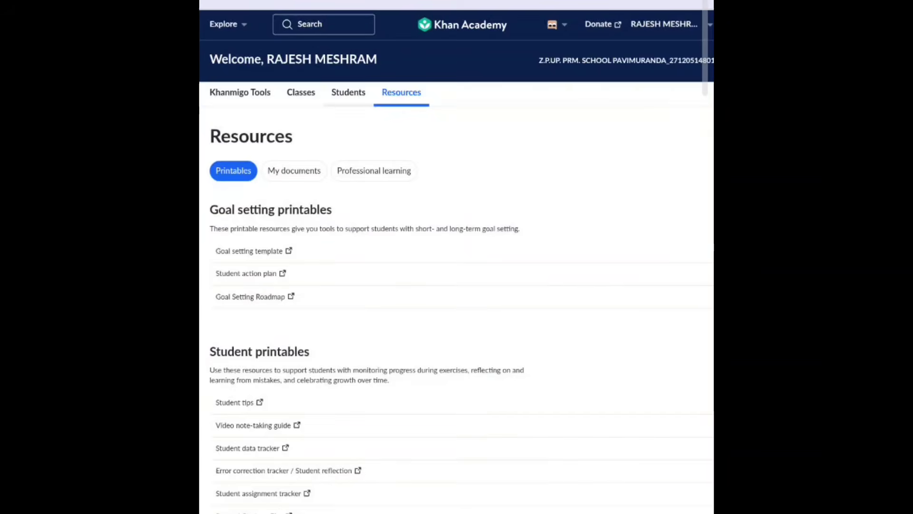
left_click(348, 93)
left_click(301, 92)
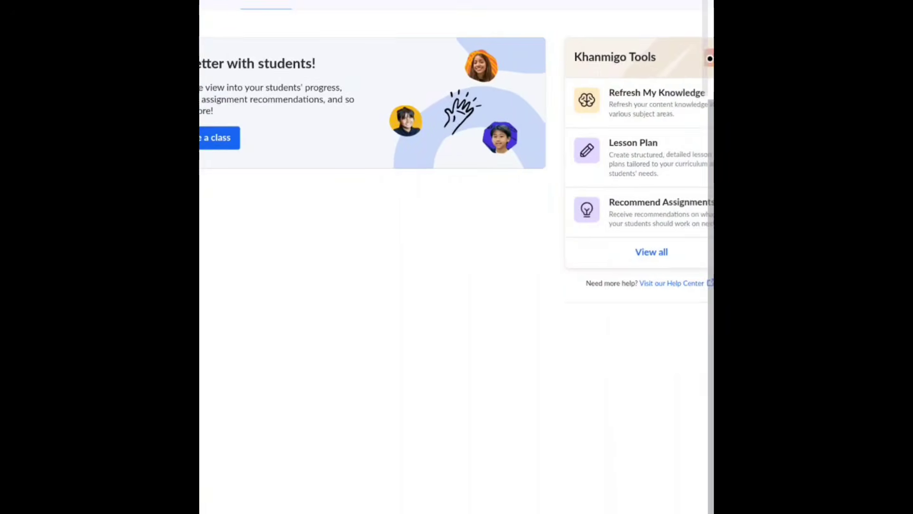
- Start creating a new class from the Classes section
scroll(457, 256, "up", 2)
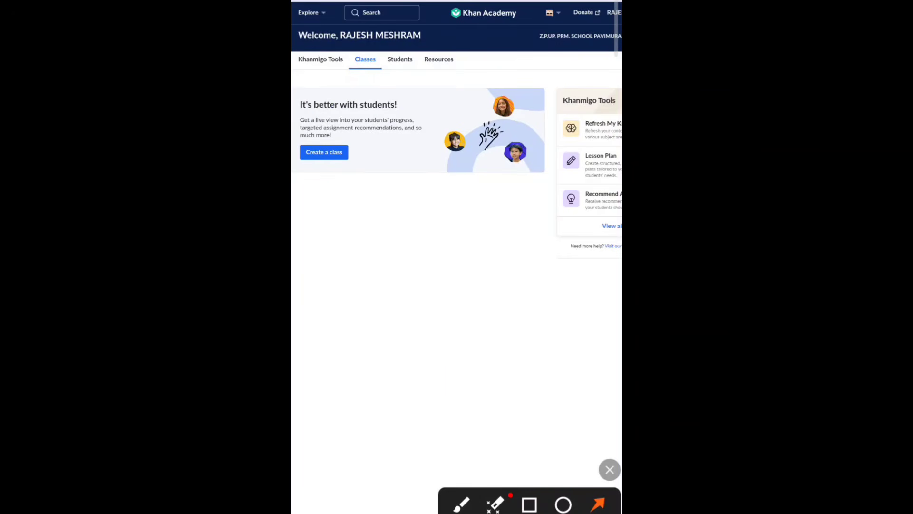
mouse_move(430, 395)
left_mouse_down()
mouse_move(377, 323)
mouse_move(323, 158)
left_mouse_up()
left_click(609, 470)
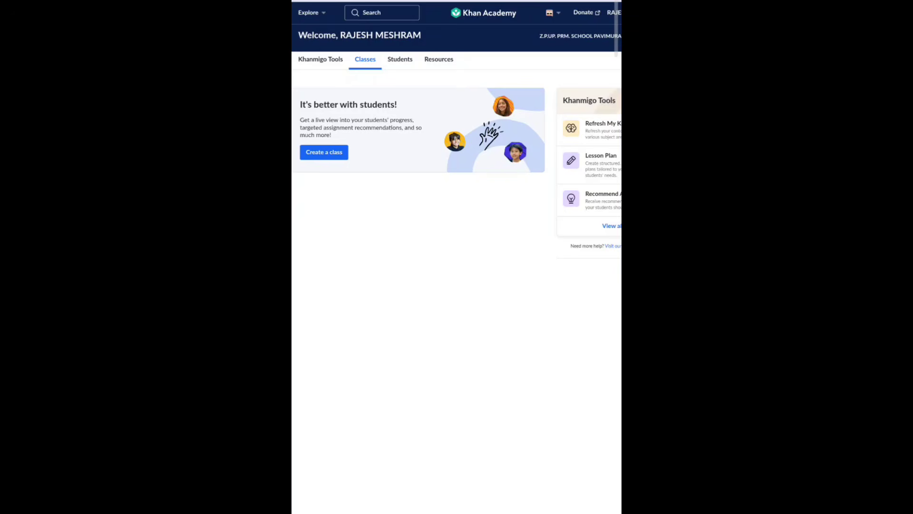
left_click(324, 152)
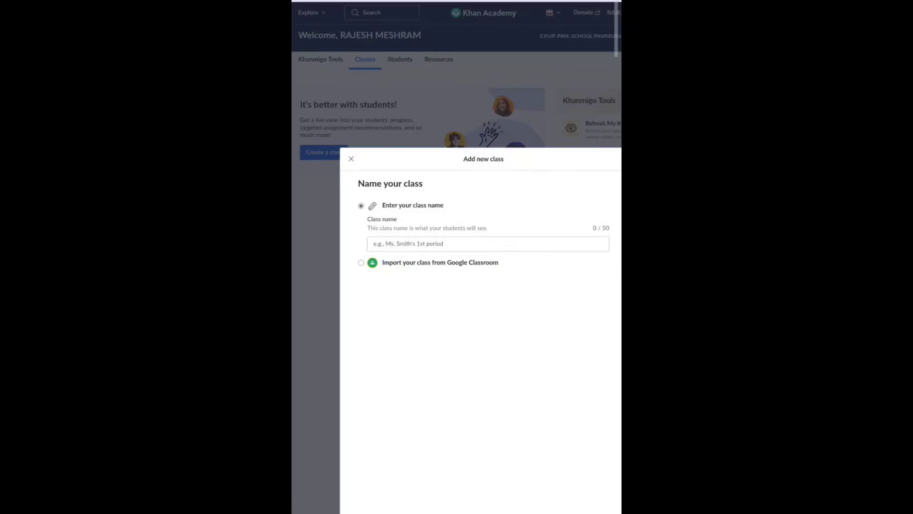
scroll(456, 330, "right", 1)
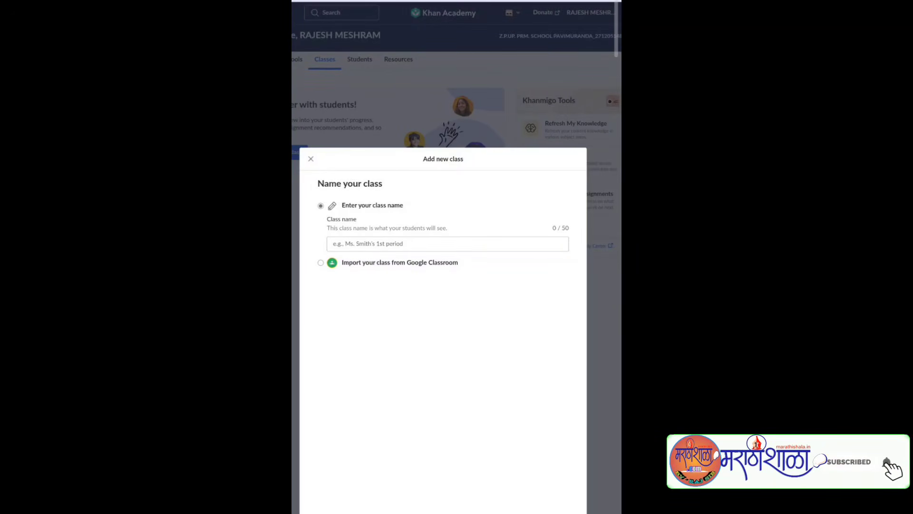
- Name the new class "2026 5th math" and continue to the course selection
left_click(447, 244)
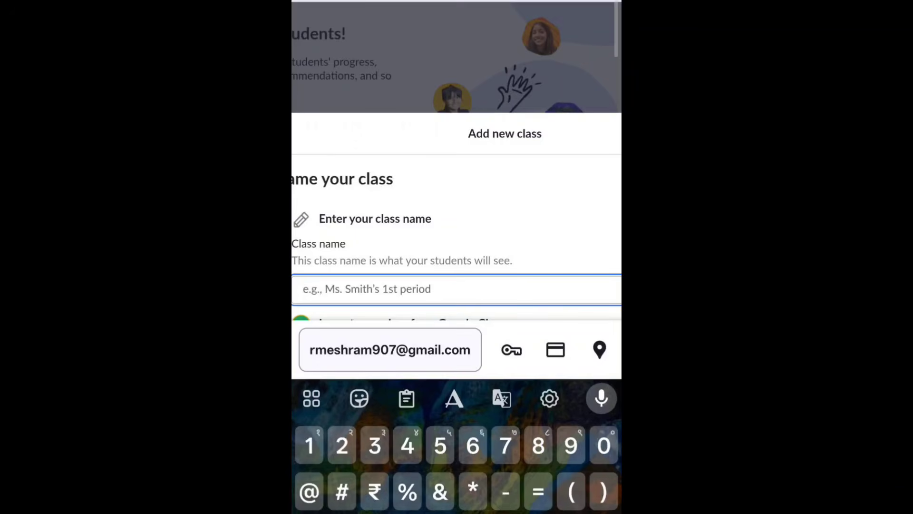
type("2026 5th math")
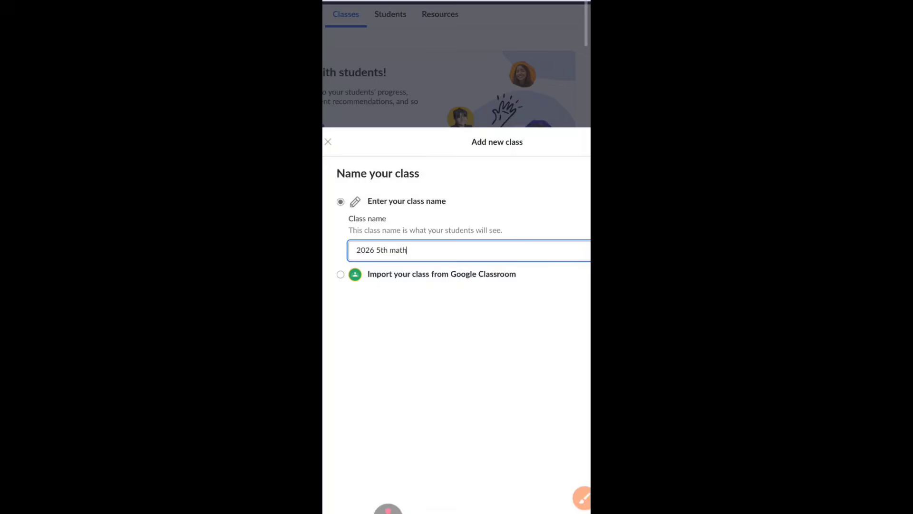
scroll(457, 285, "down", 3, "ctrl")
scroll(457, 285, "down", 2)
scroll(457, 285, "right", 1)
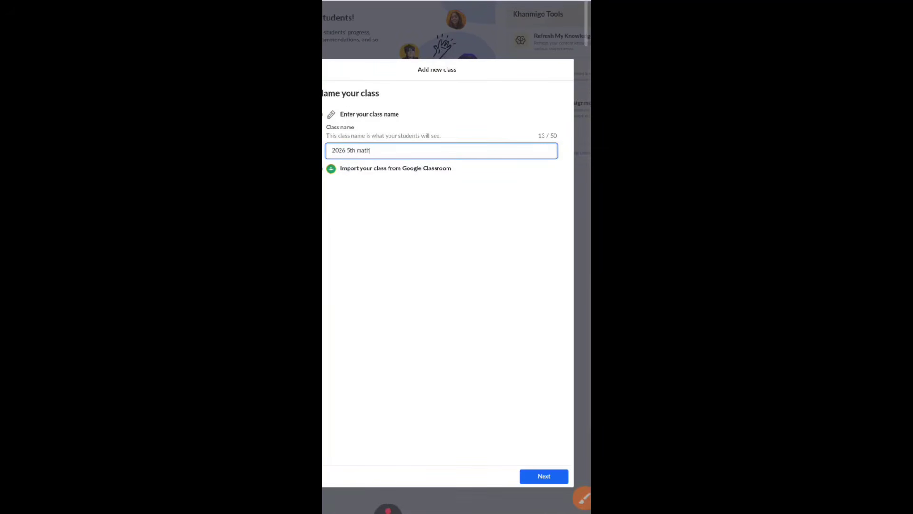
scroll(457, 257, "down", 1, "ctrl")
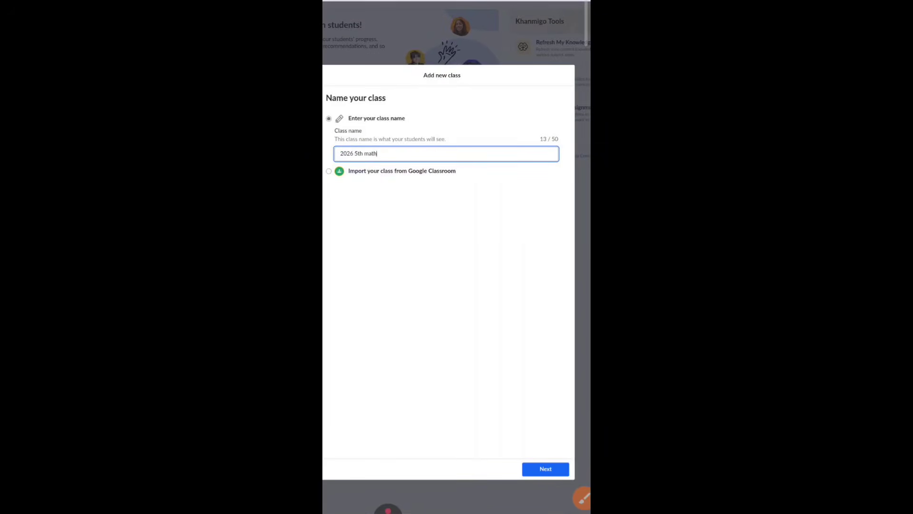
left_click(581, 497)
left_click_drag(472, 94, 383, 146)
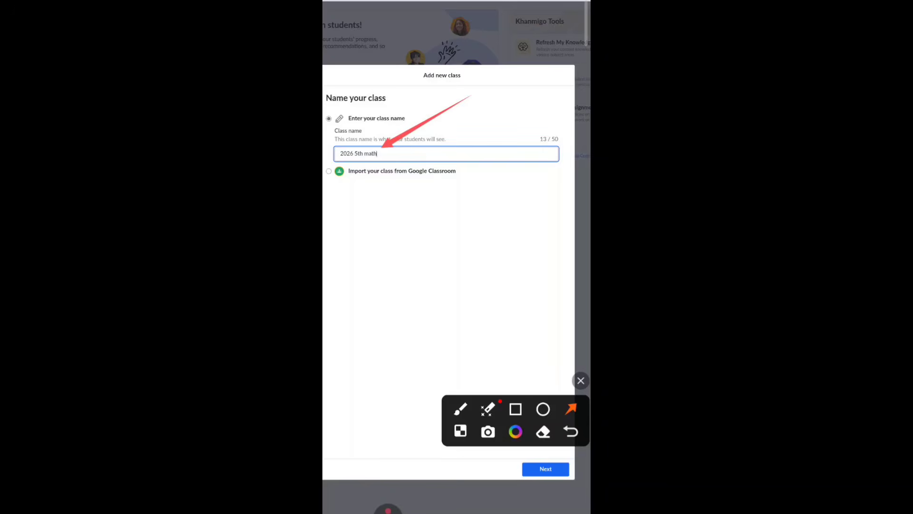
left_click(581, 380)
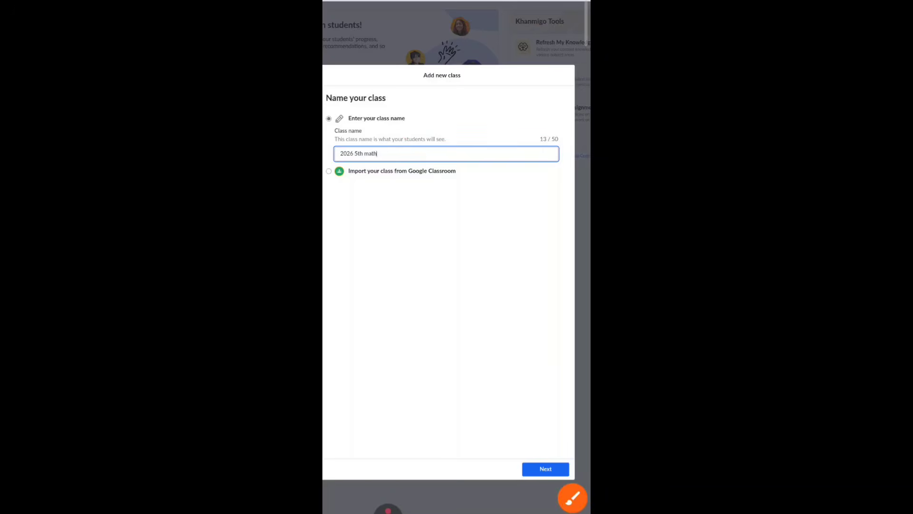
left_click(546, 468)
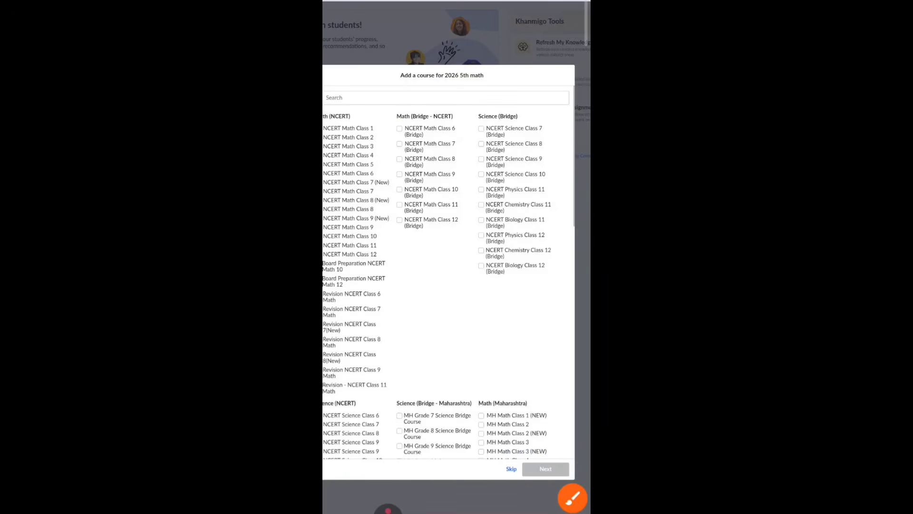
- Select the MH Math Class 5 course under Math (Maharashtra) for the new class
scroll(457, 266, "left", 1)
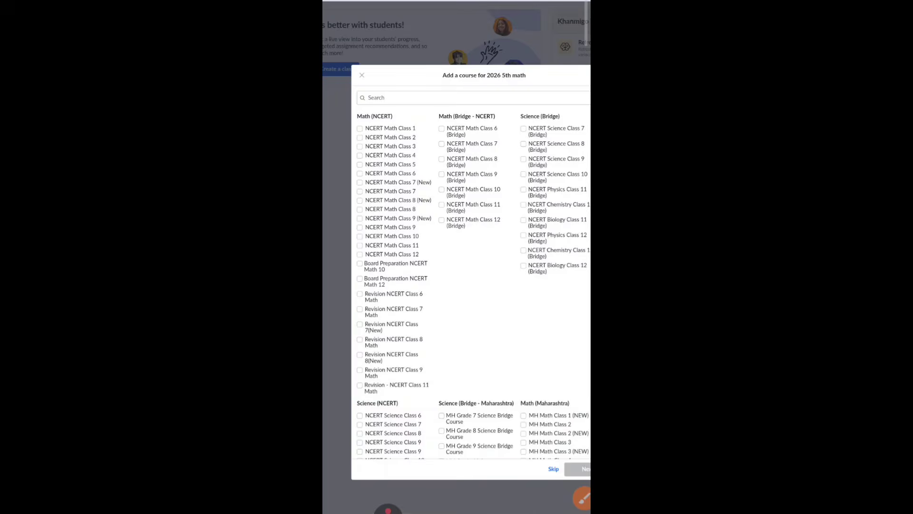
scroll(456, 266, "right", 1)
scroll(457, 266, "left", 1)
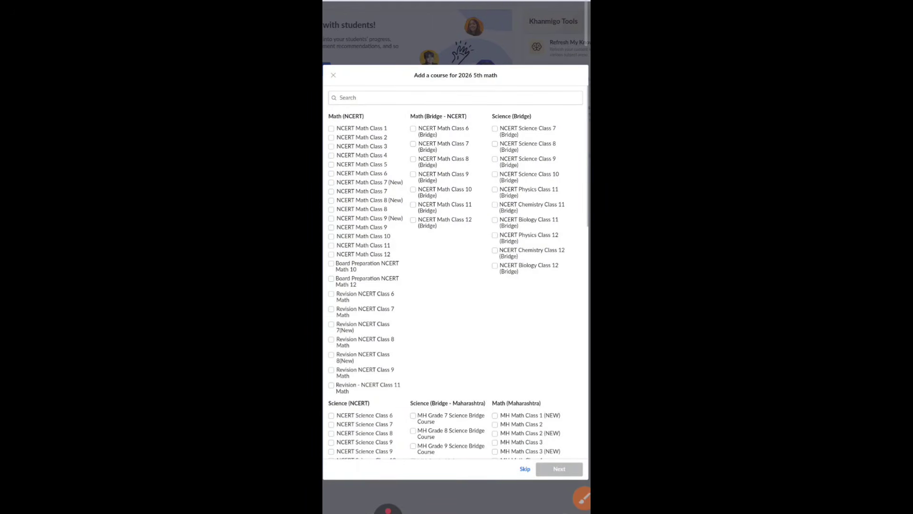
scroll(456, 274, "down", 3)
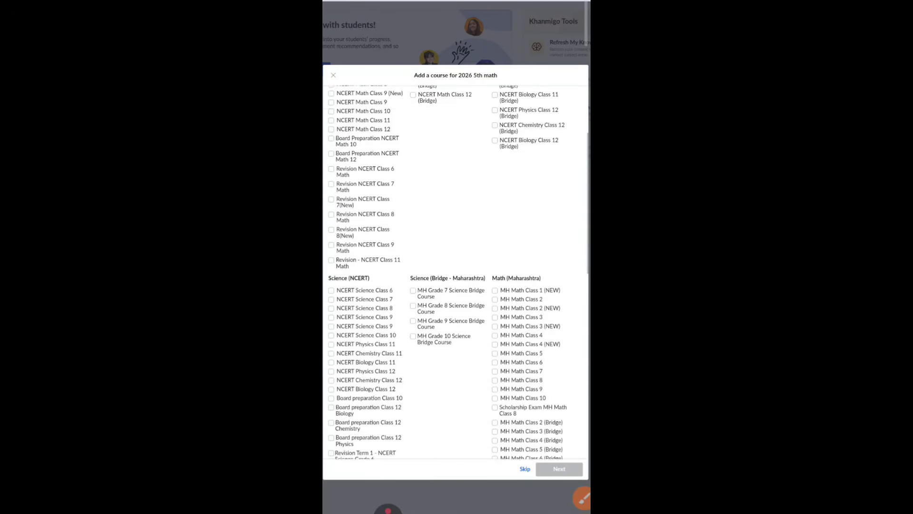
scroll(455, 274, "down", 2)
scroll(456, 273, "up", 2)
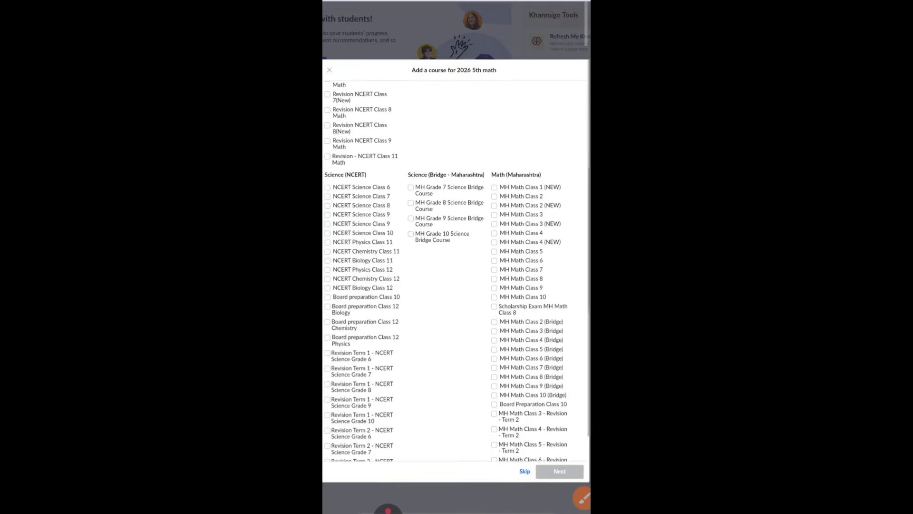
scroll(456, 273, "right", 1)
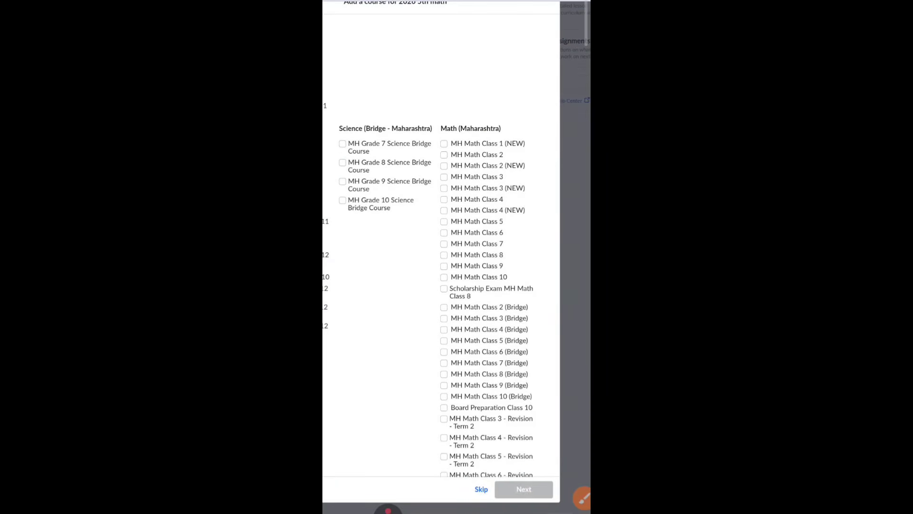
left_click(582, 498)
left_click_drag(508, 63, 445, 115)
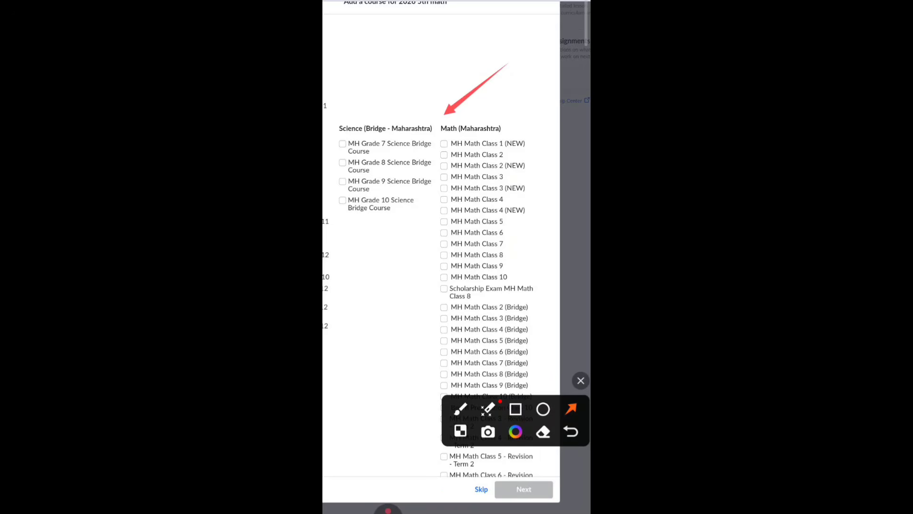
left_click(445, 220)
left_click(580, 380)
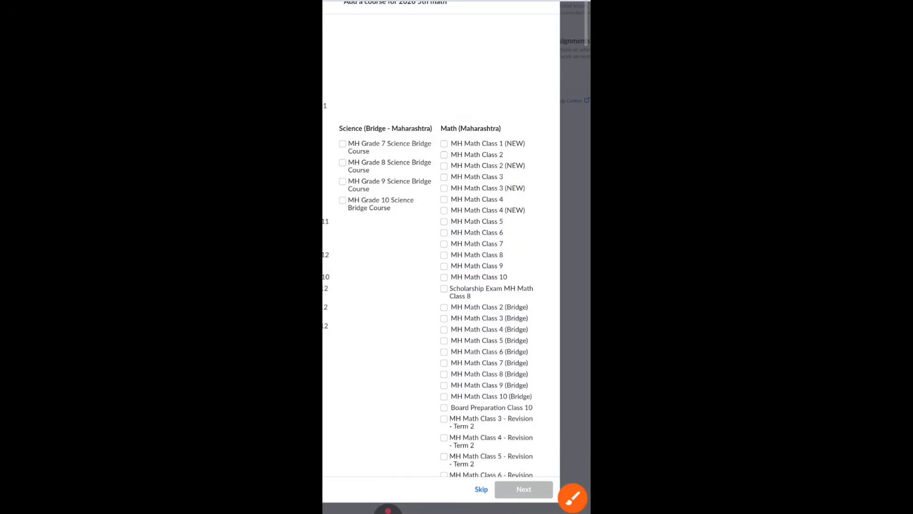
left_click(444, 222)
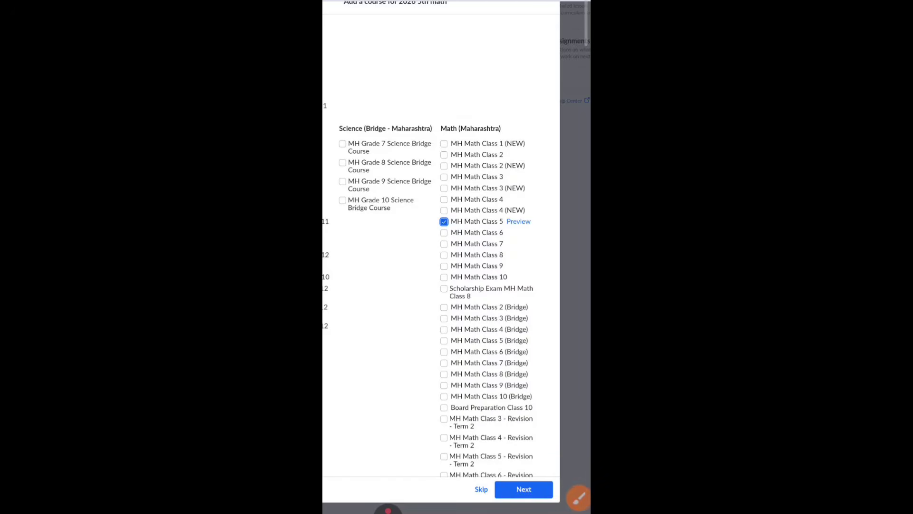
scroll(457, 256, "down", 3)
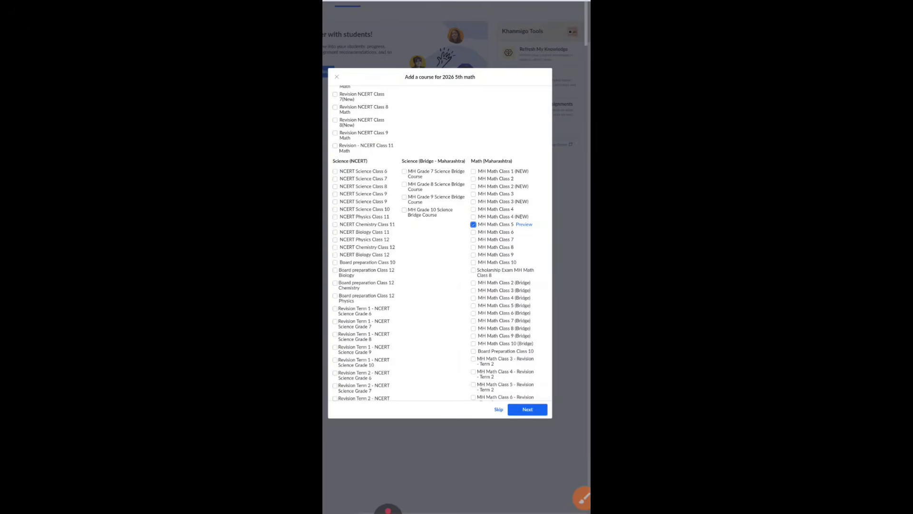
- Confirm the course choice and finish creating the class, skipping the option to add students
left_click(528, 409)
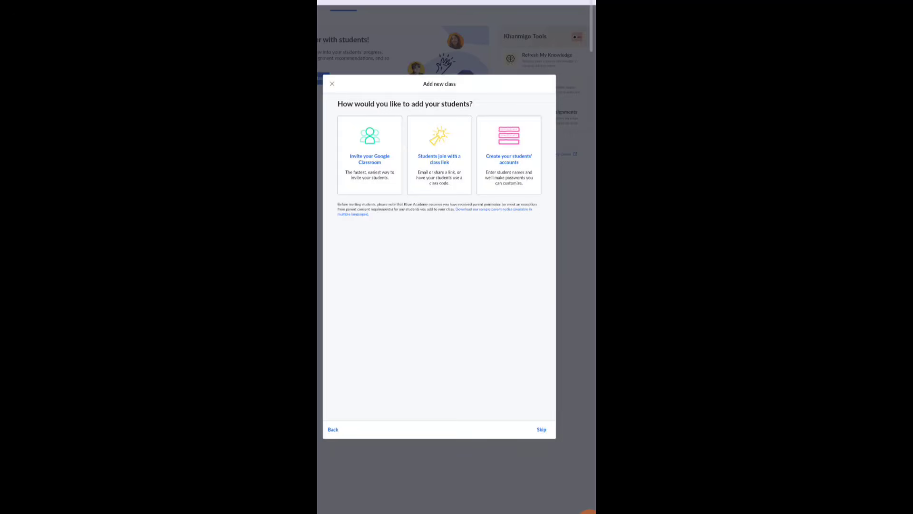
scroll(440, 257, "up", 1)
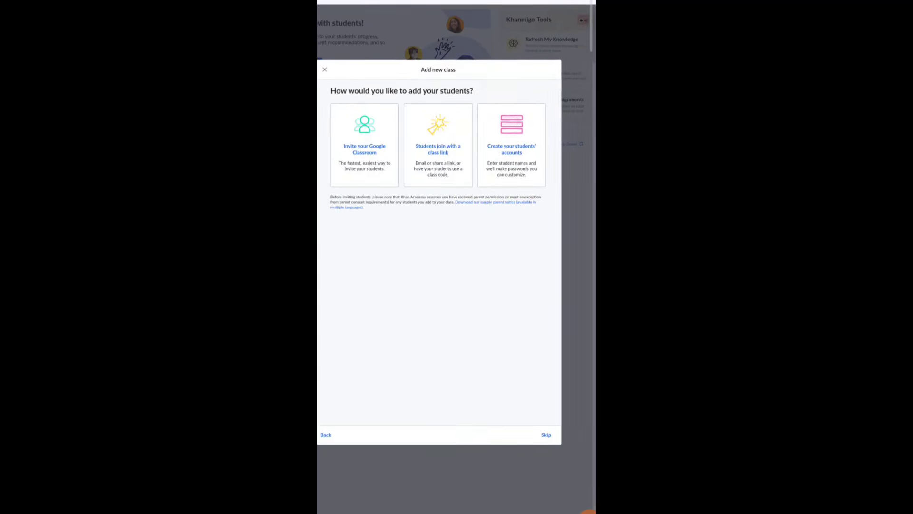
left_click(545, 434)
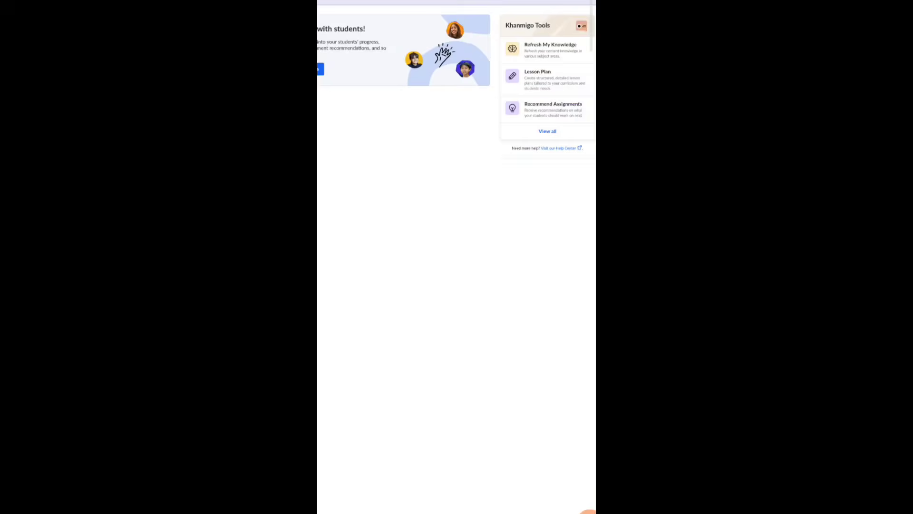
scroll(456, 257, "left", 1)
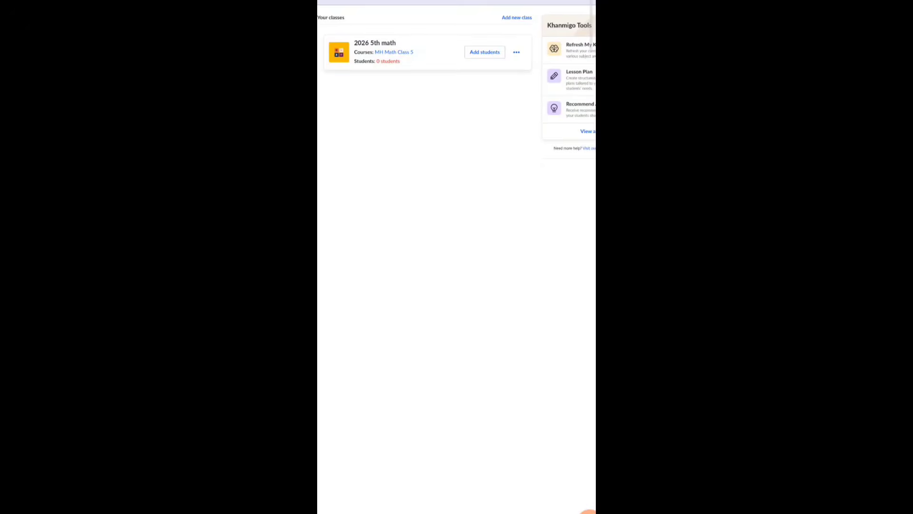
scroll(464, 228, "up", 2)
scroll(457, 229, "up", 4)
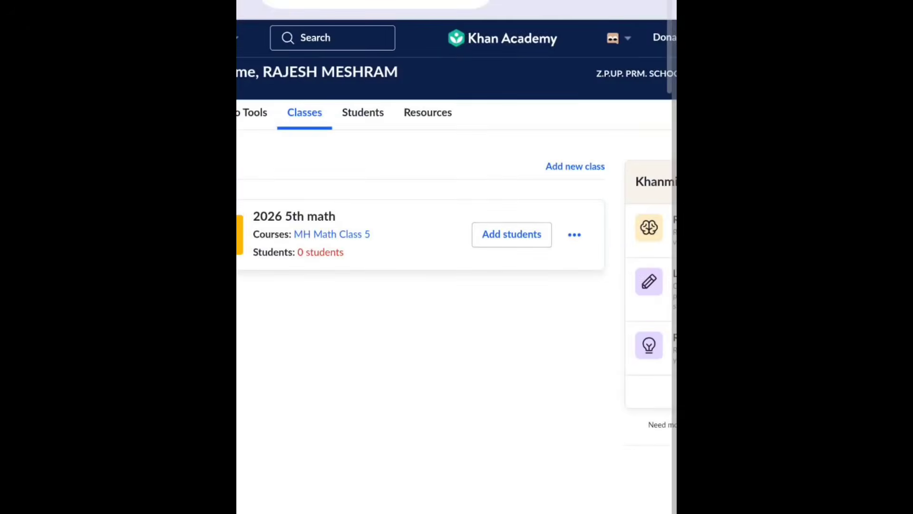
scroll(457, 228, "left", 1)
scroll(457, 257, "right", 1)
scroll(456, 256, "left", 1)
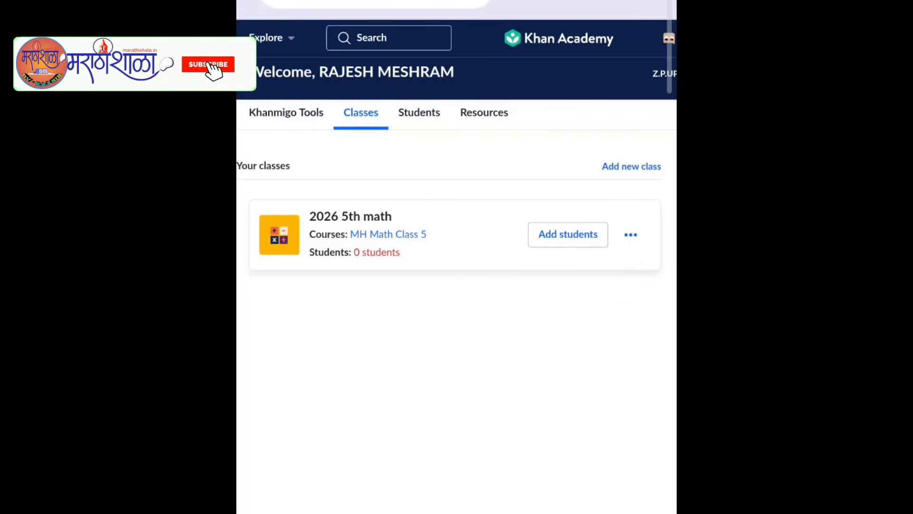
- Assign the 2026 5th math class to the Khan Academy Partnership school with grade Class 5 and save
left_click(630, 234)
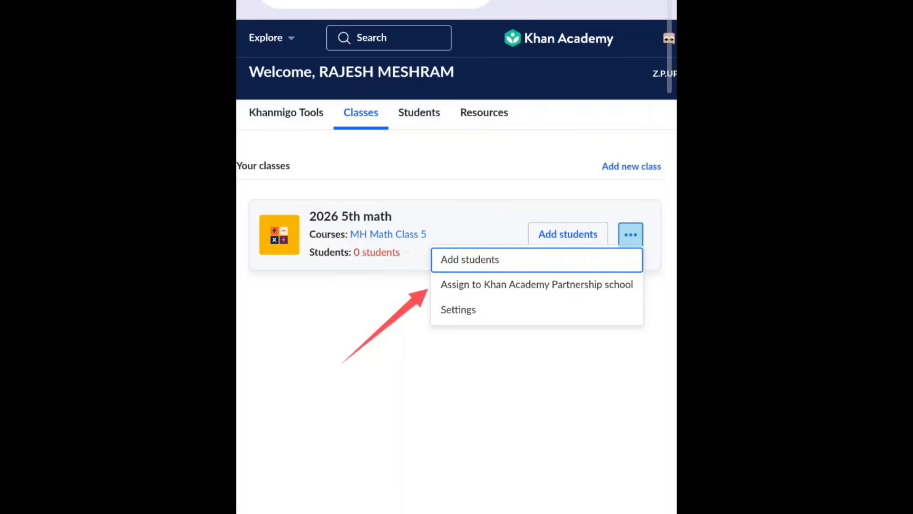
left_click(537, 284)
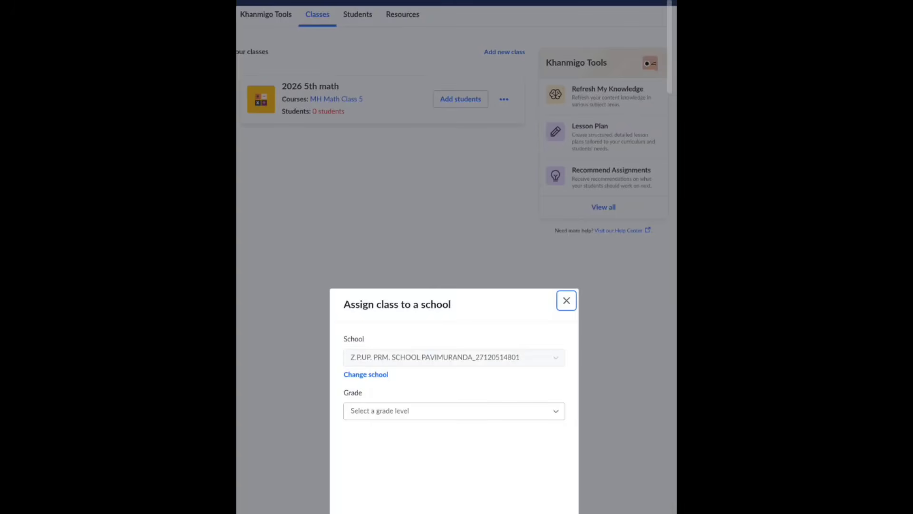
left_click(454, 411)
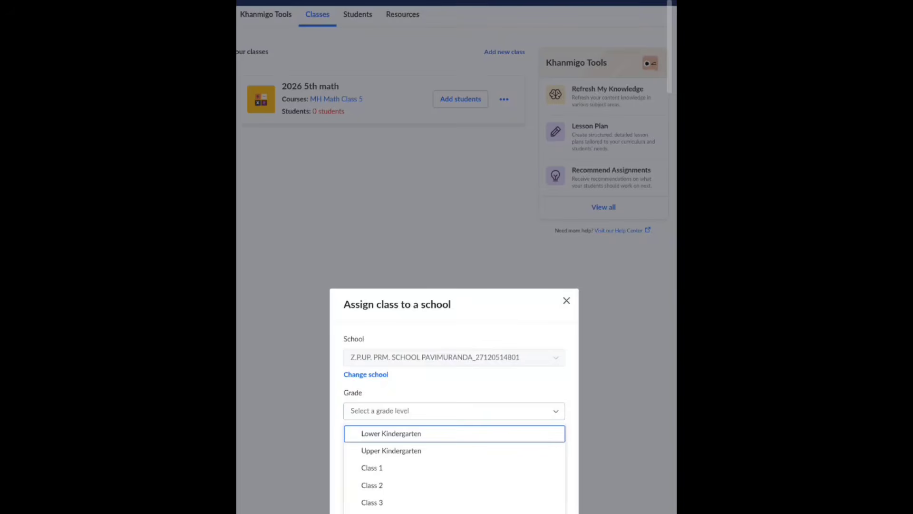
scroll(454, 404, "down", 3)
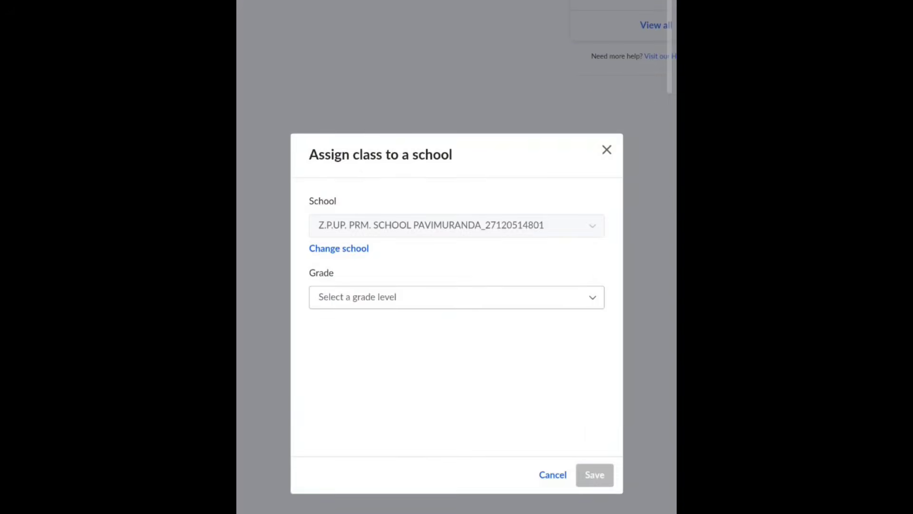
left_click(456, 297)
left_click(346, 465)
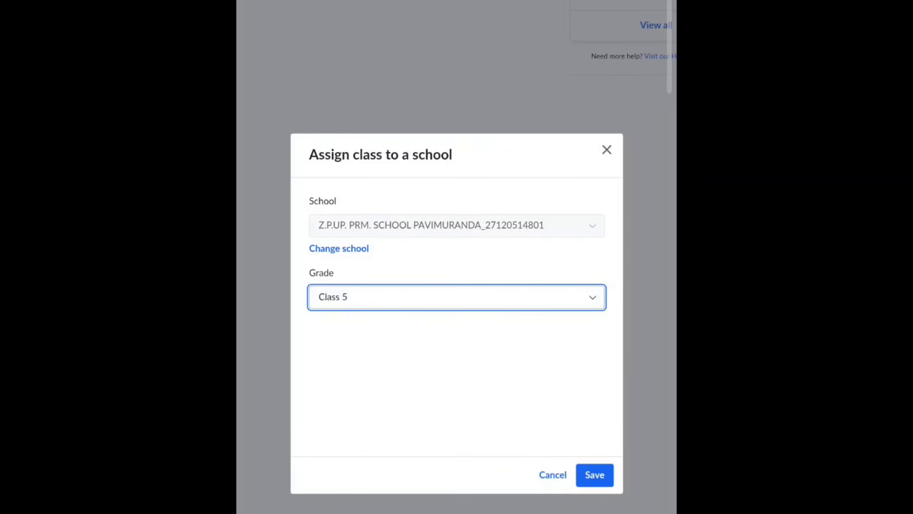
left_click(594, 474)
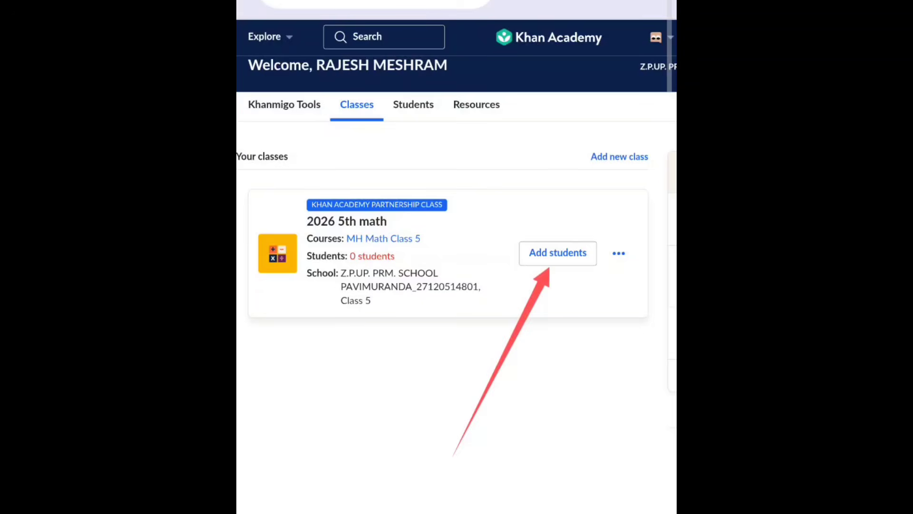
- Start adding students to the 2026 5th math class
left_click(557, 253)
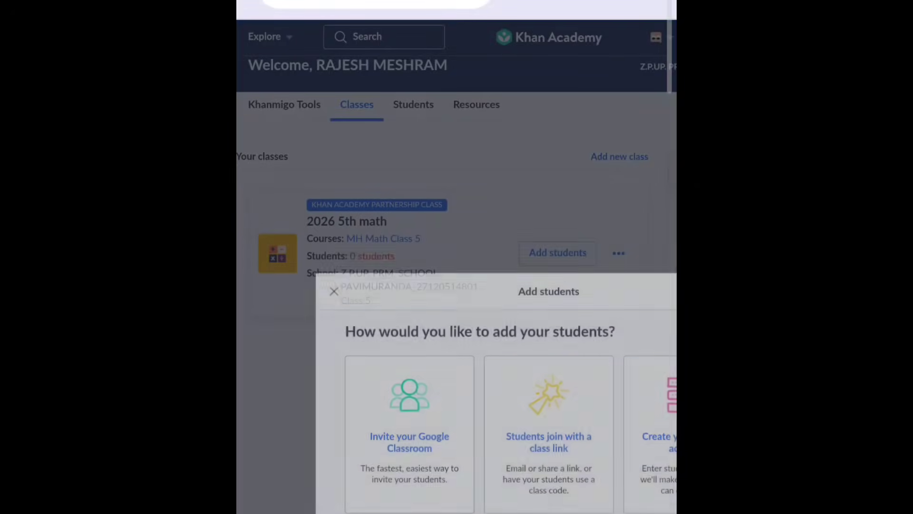
scroll(457, 304, "right", 2)
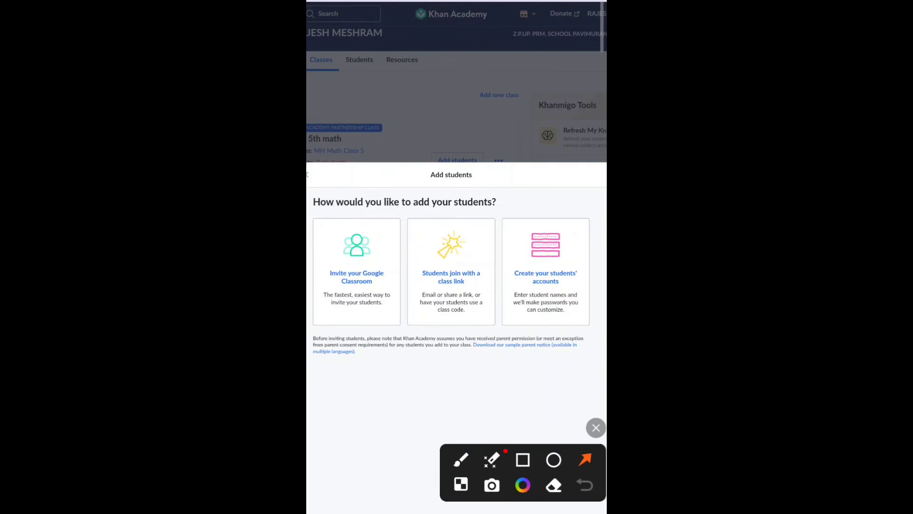
left_click_drag(363, 413, 378, 291)
left_click_drag(432, 393, 462, 292)
left_click_drag(438, 422, 542, 289)
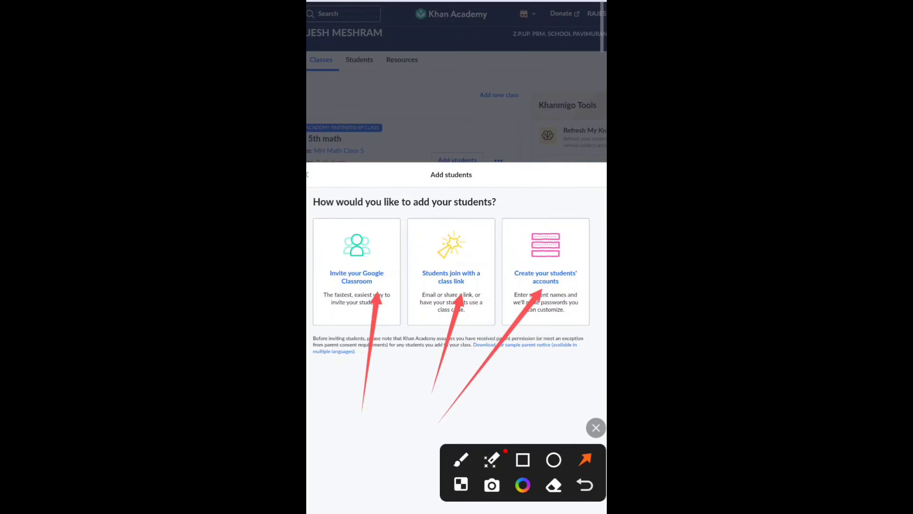
left_click(554, 460)
left_click_drag(475, 207, 607, 339)
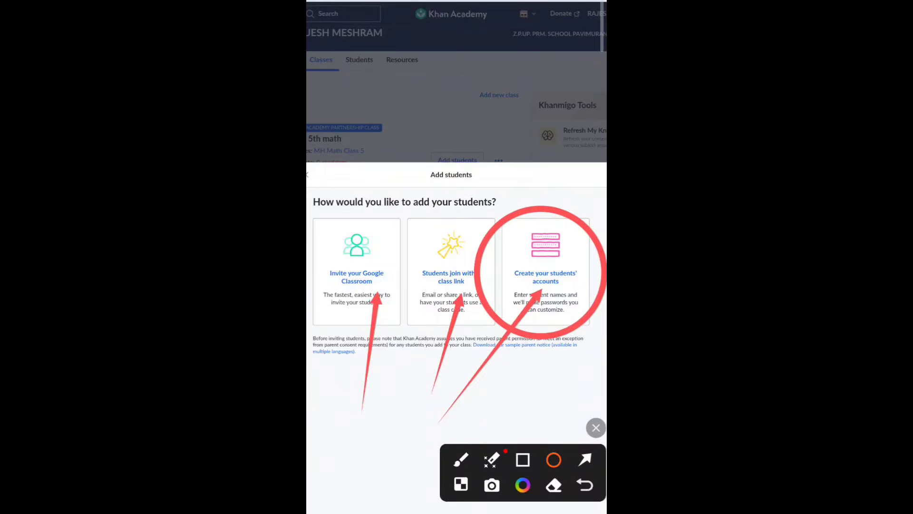
key("Escape")
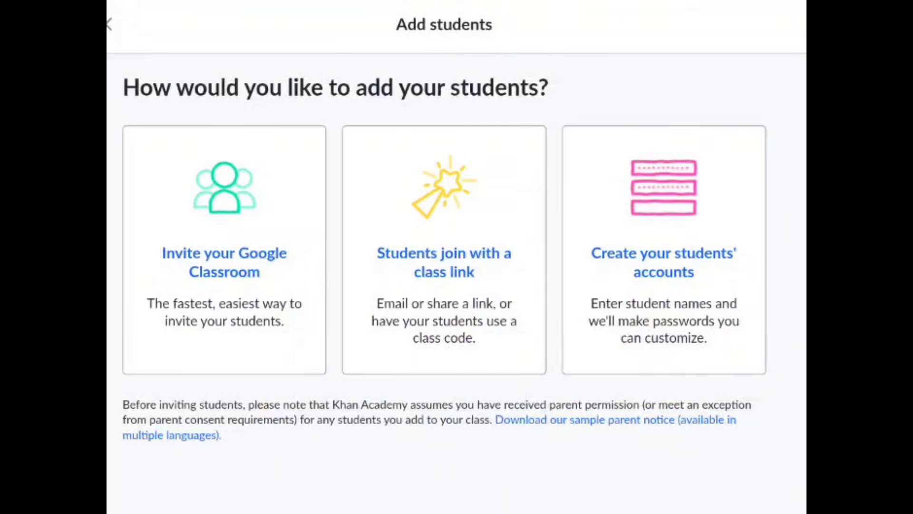
- Choose to create the students' accounts and enter the first student's name
left_click(663, 263)
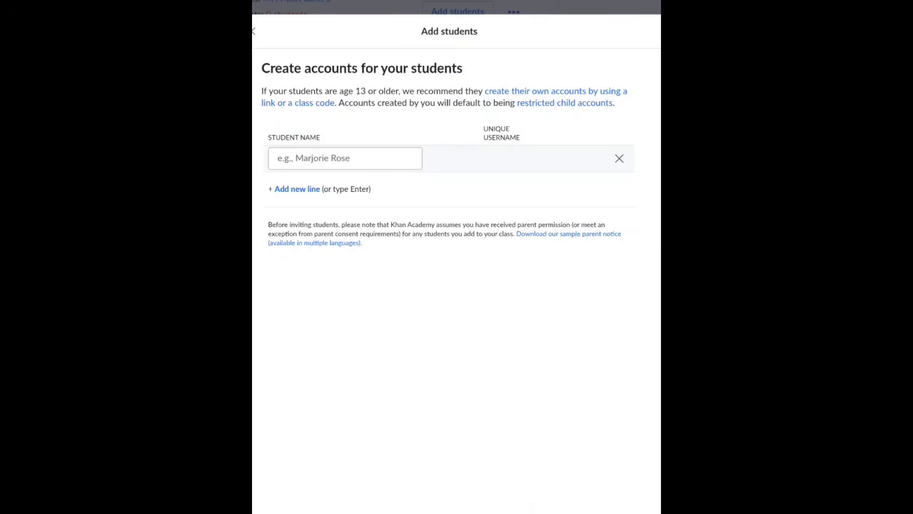
left_click(345, 159)
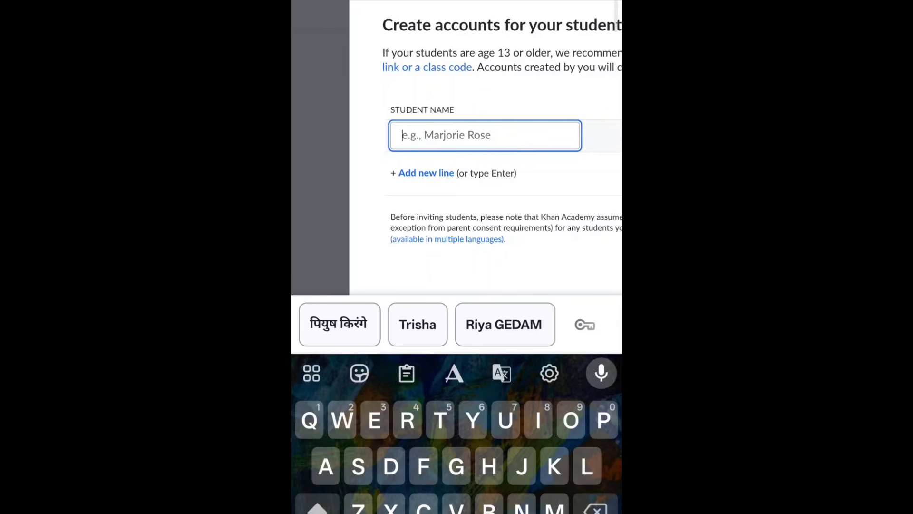
type("T")
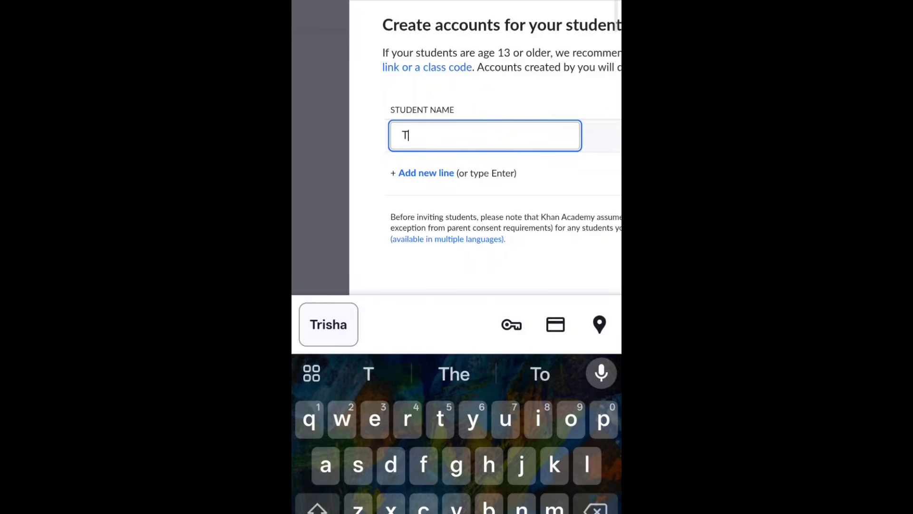
type("risha")
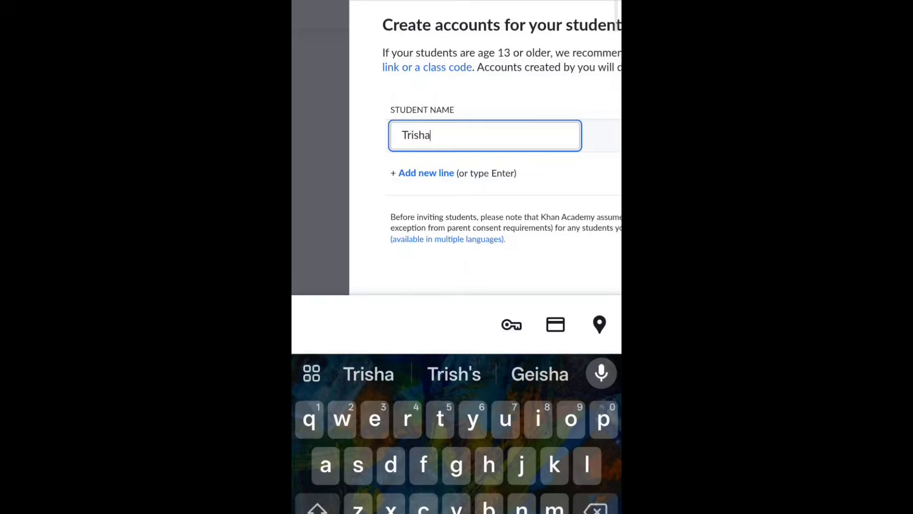
key("Escape")
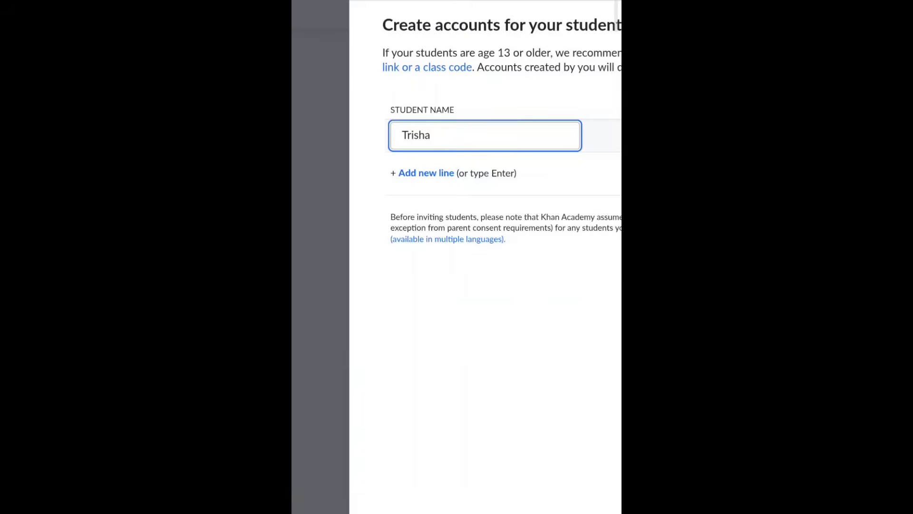
scroll(456, 257, "down", 3)
scroll(457, 256, "right", 2)
scroll(456, 266, "right", 2)
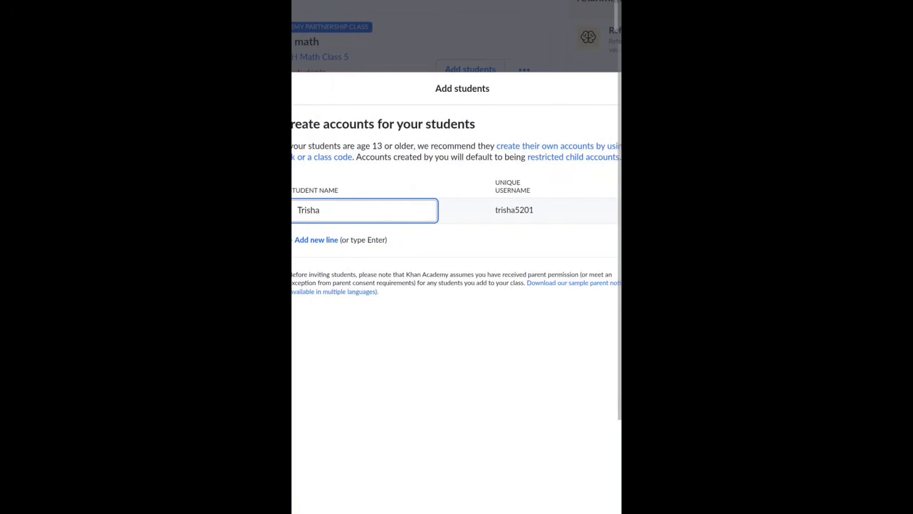
scroll(456, 257, "left", 2)
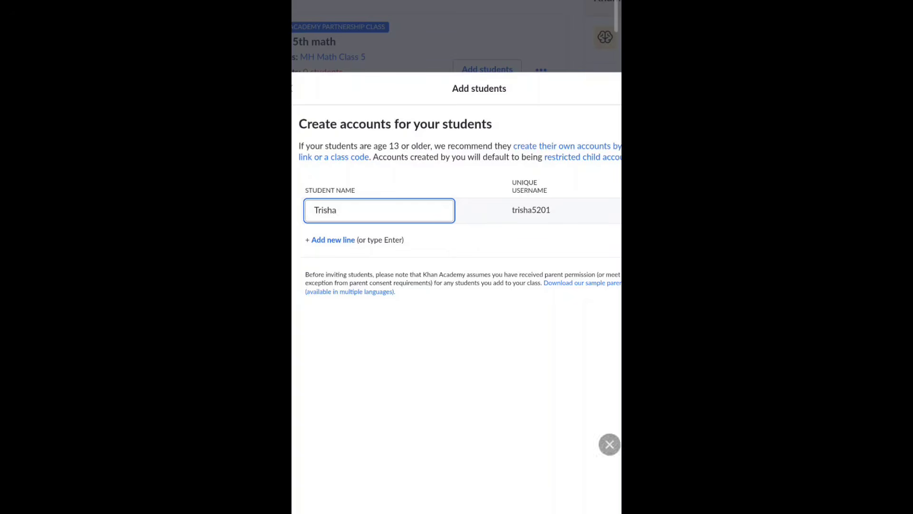
left_click(597, 479)
left_click_drag(494, 360, 525, 221)
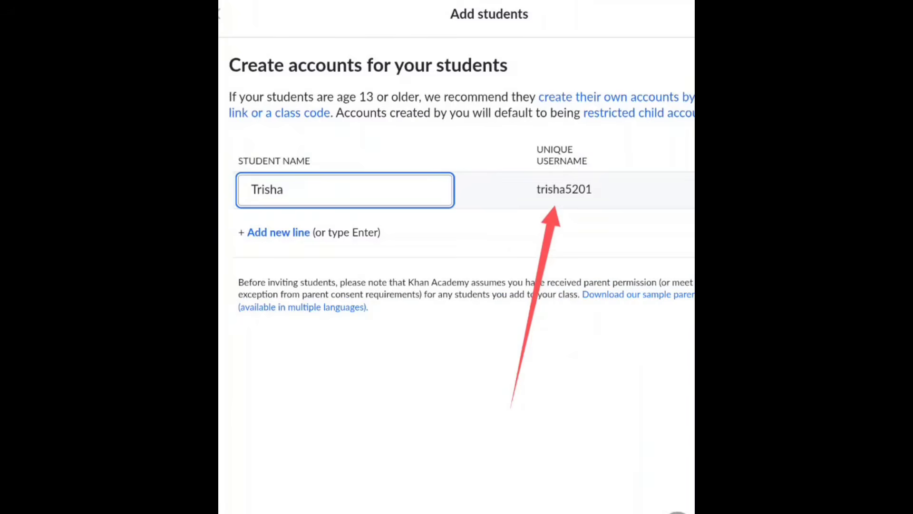
left_click_drag(385, 355, 318, 193)
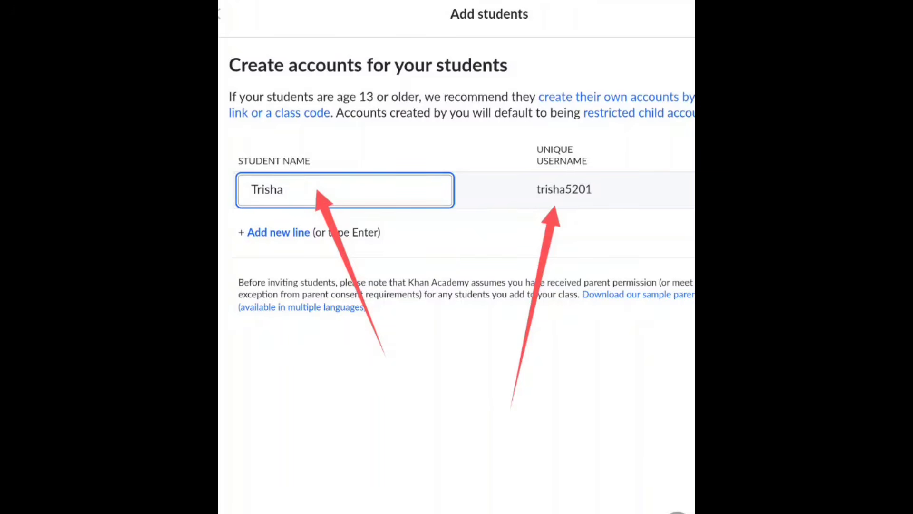
left_click(678, 513)
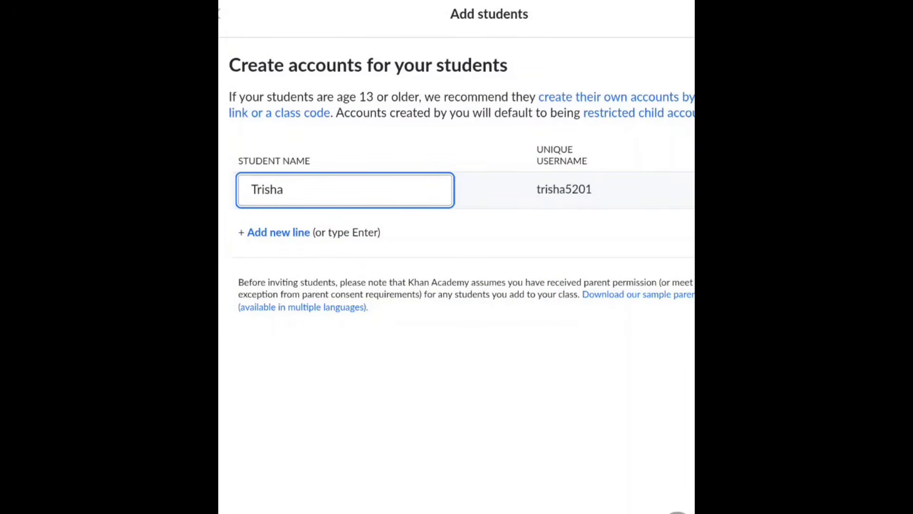
left_click_drag(338, 379, 269, 241)
- Add four more lines to the student list and enter a student's name in each
left_click(278, 232)
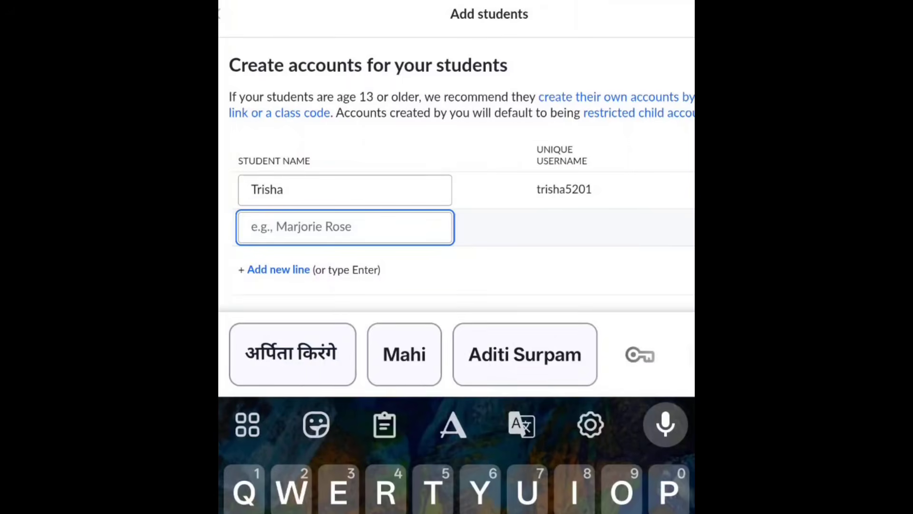
type("Mahi")
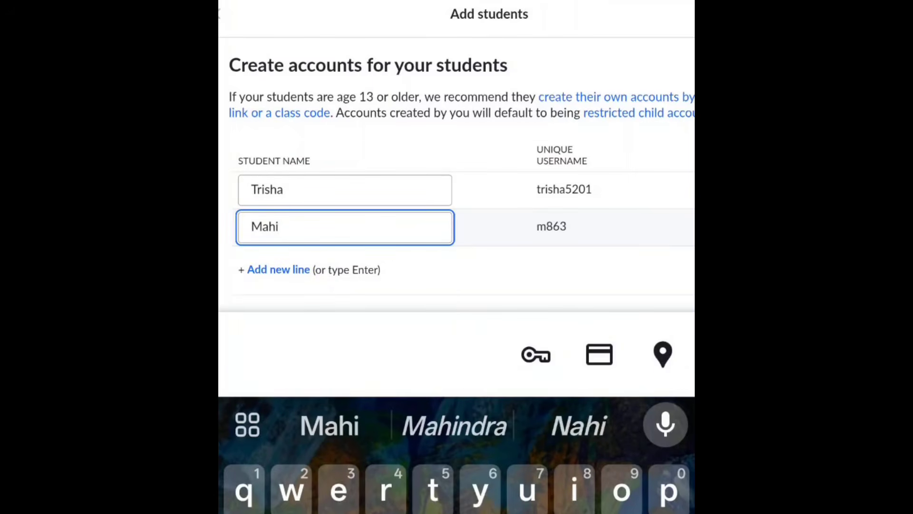
key("Return")
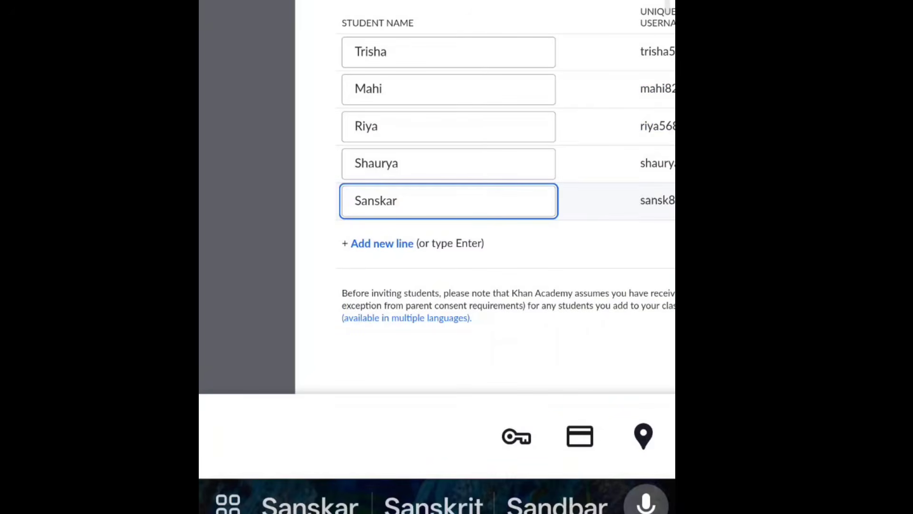
key("Escape")
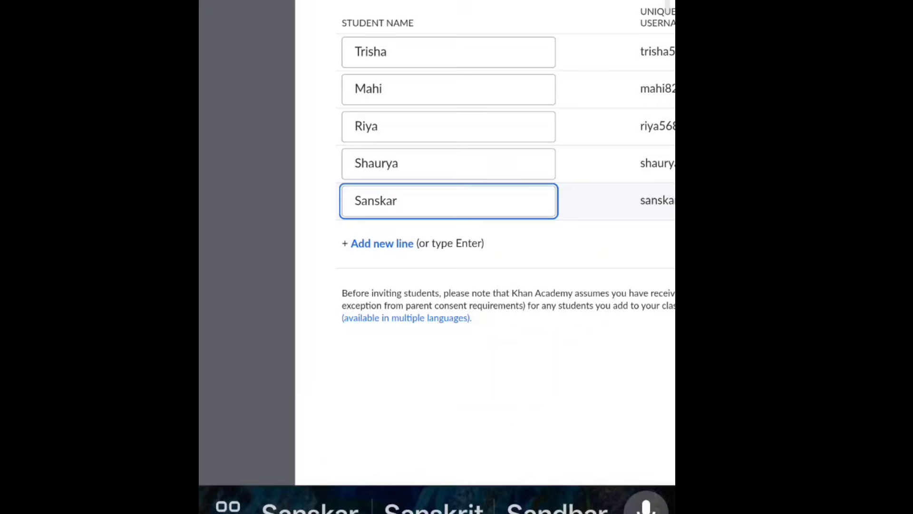
scroll(437, 257, "down", 3)
scroll(437, 257, "right", 1)
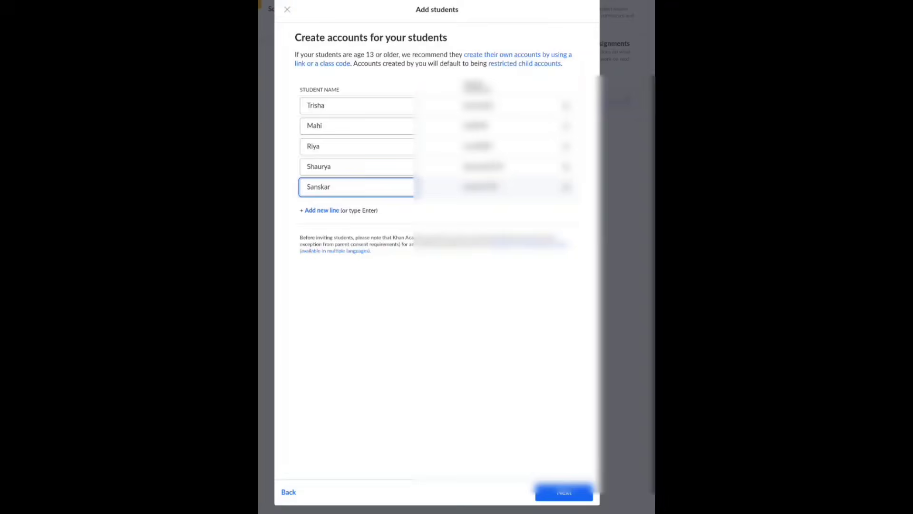
scroll(437, 257, "up", 1)
scroll(437, 257, "down", 1)
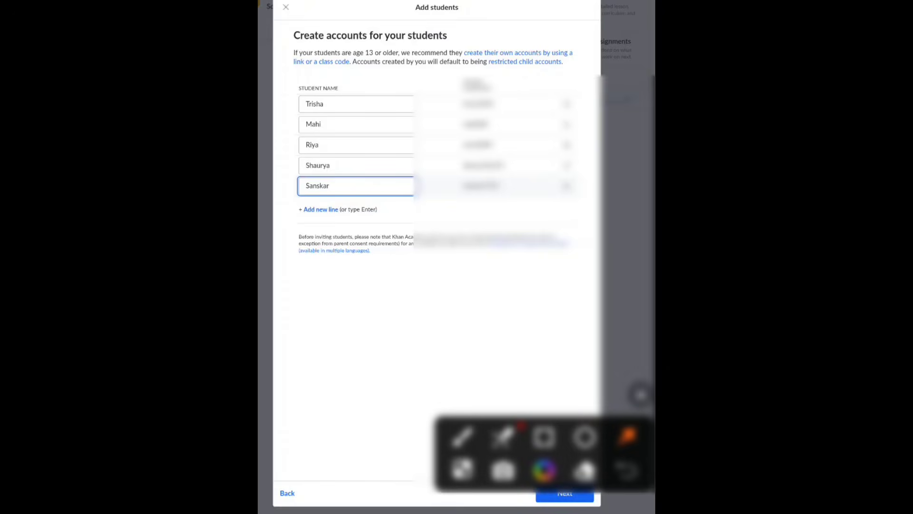
- Continue from the list of student names to the optional editing of the students' passwords
left_click_drag(540, 288, 558, 480)
left_click(640, 394)
left_click(565, 493)
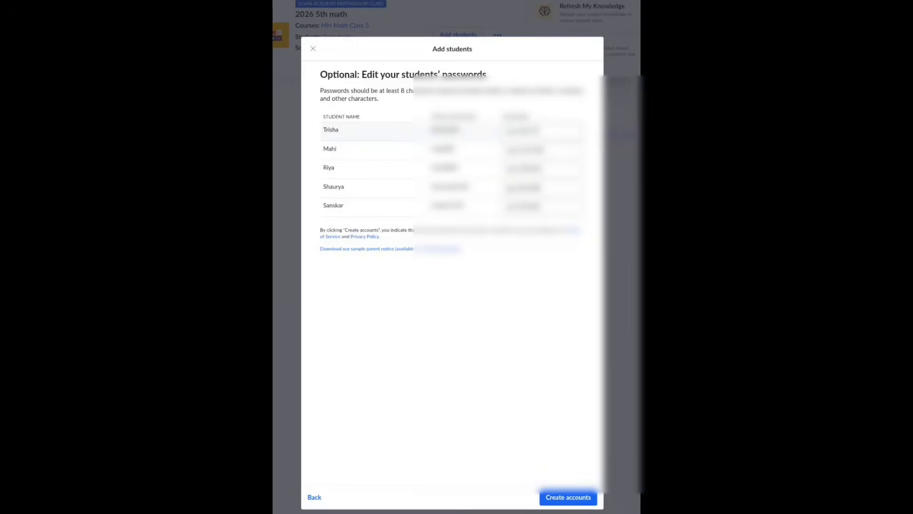
left_click_drag(556, 281, 559, 454)
left_click(627, 404)
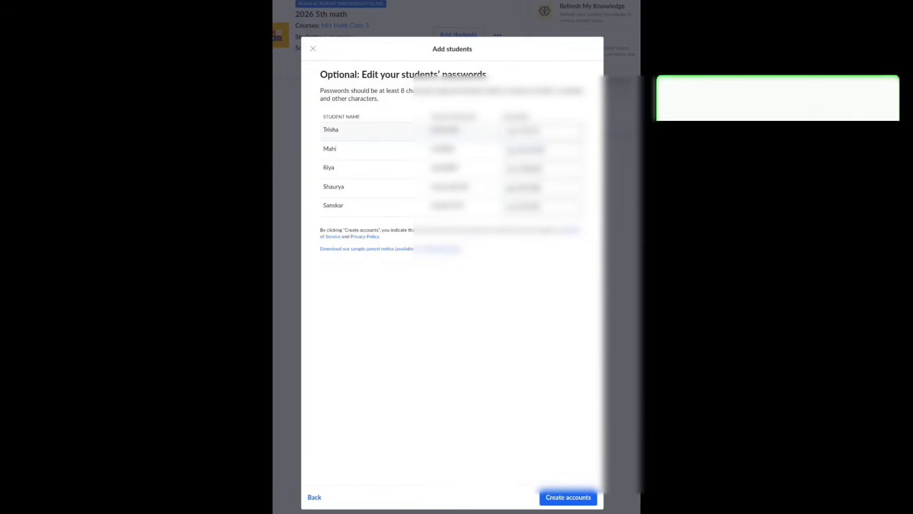
- Create the student accounts, skip the CSV download of their details, and finish adding students to the class
left_click(569, 498)
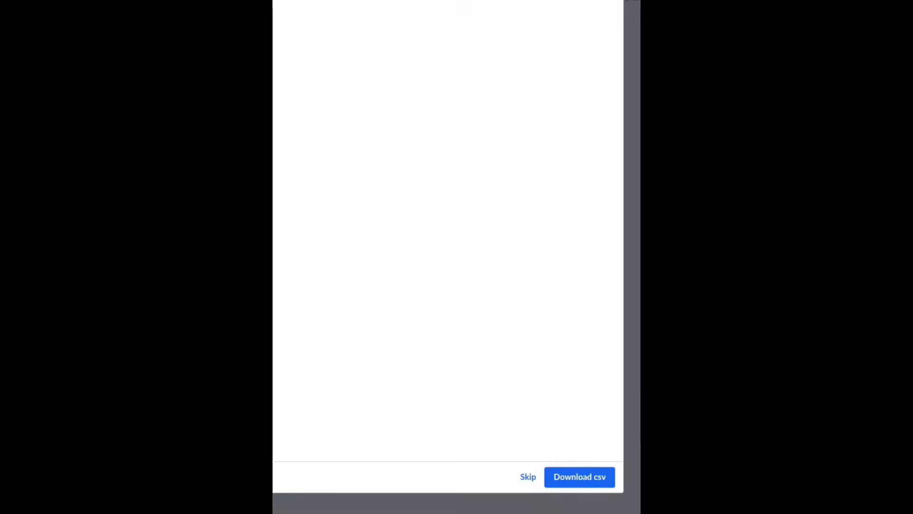
left_click(528, 476)
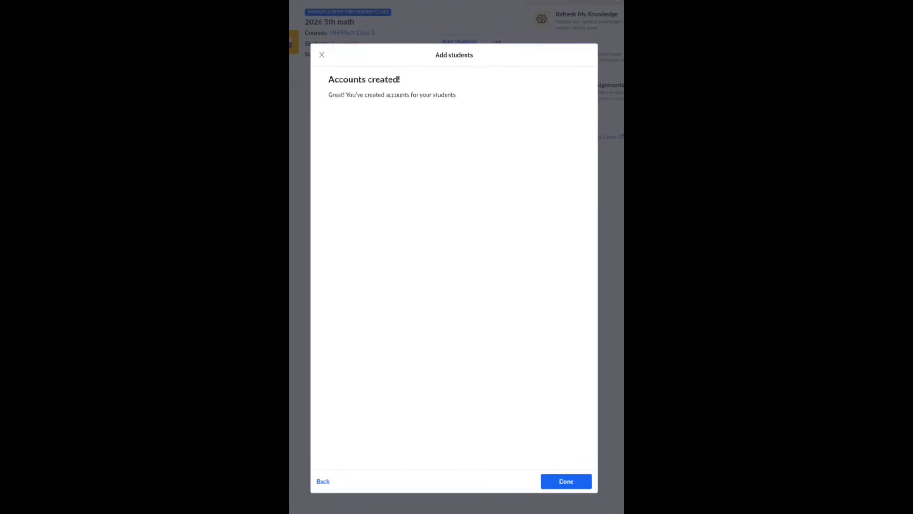
left_click(566, 481)
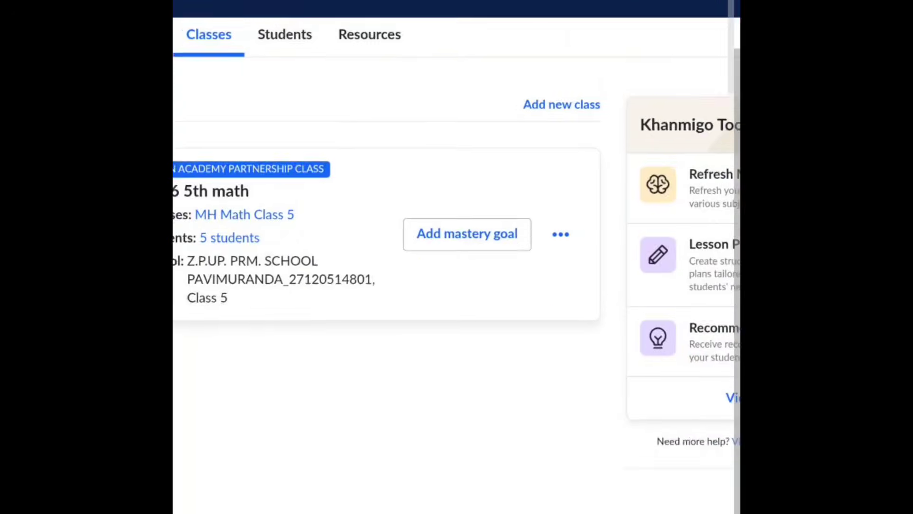
- Start adding a mastery goal for the 2026 5th math class and dismiss the introduction about setting a goal
scroll(457, 257, "up", 2)
scroll(456, 257, "left", 2)
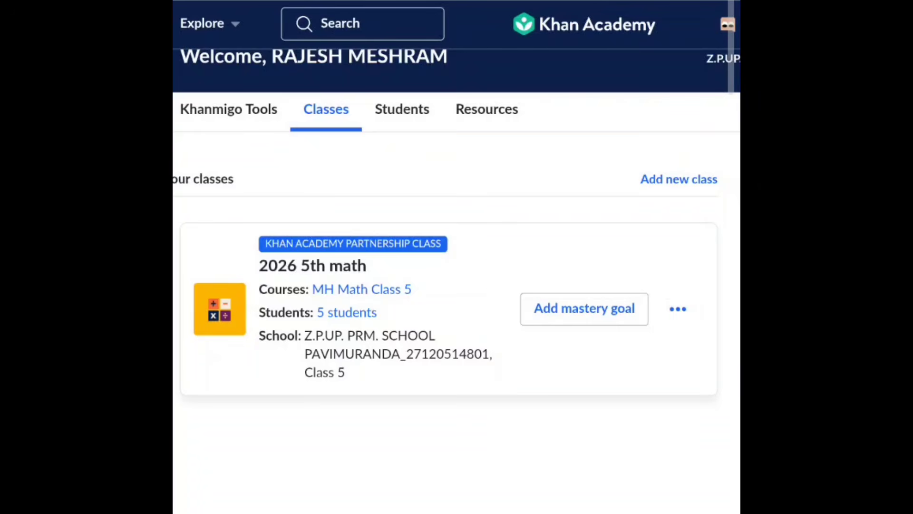
scroll(456, 256, "up", 2)
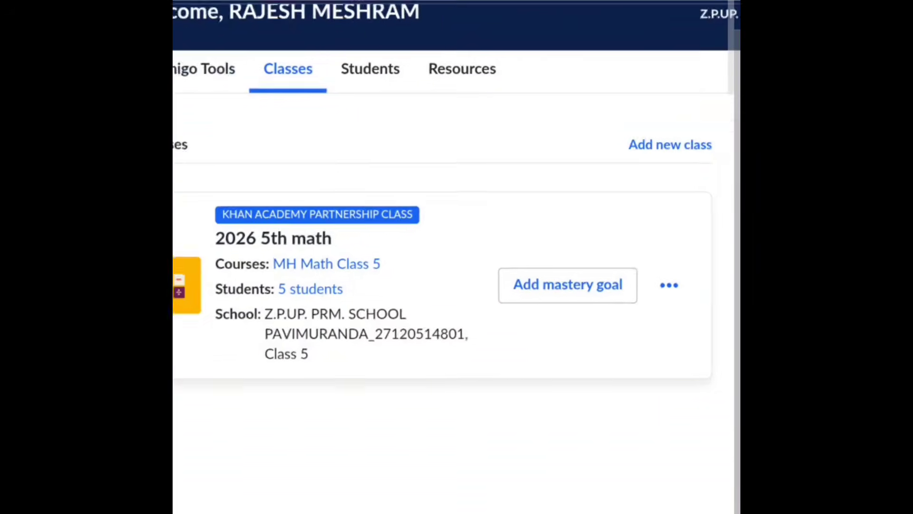
scroll(457, 257, "down", 1)
scroll(457, 257, "down", 1)
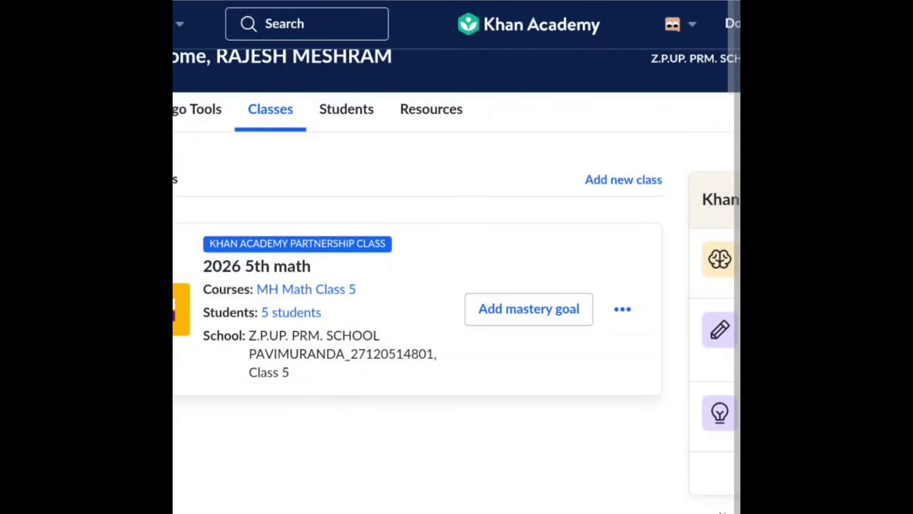
left_click(529, 310)
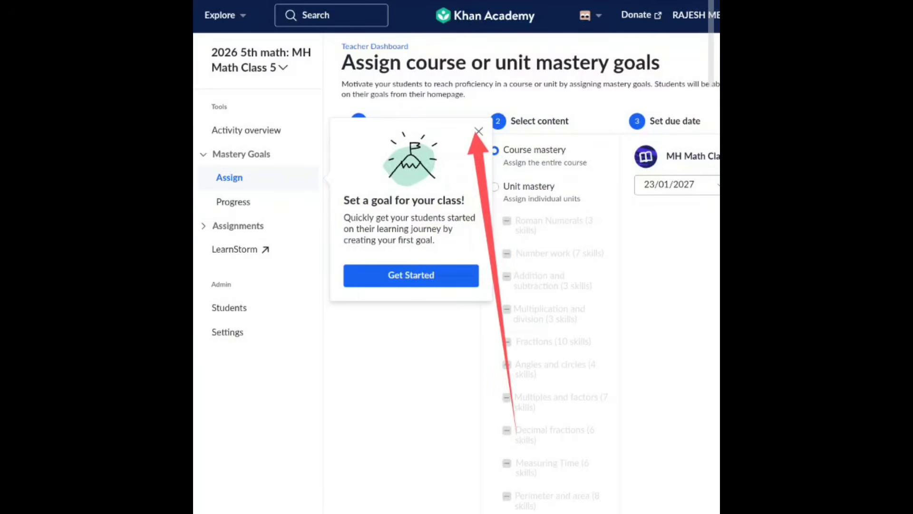
left_click(478, 131)
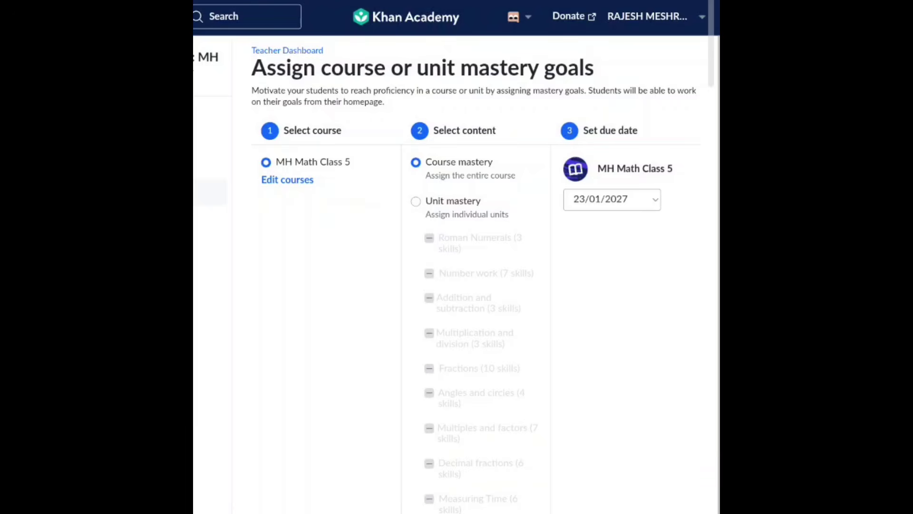
- Assign by unit mastery instead of course mastery and include the Multiplication and division unit alongside Roman Numerals
left_click(416, 201)
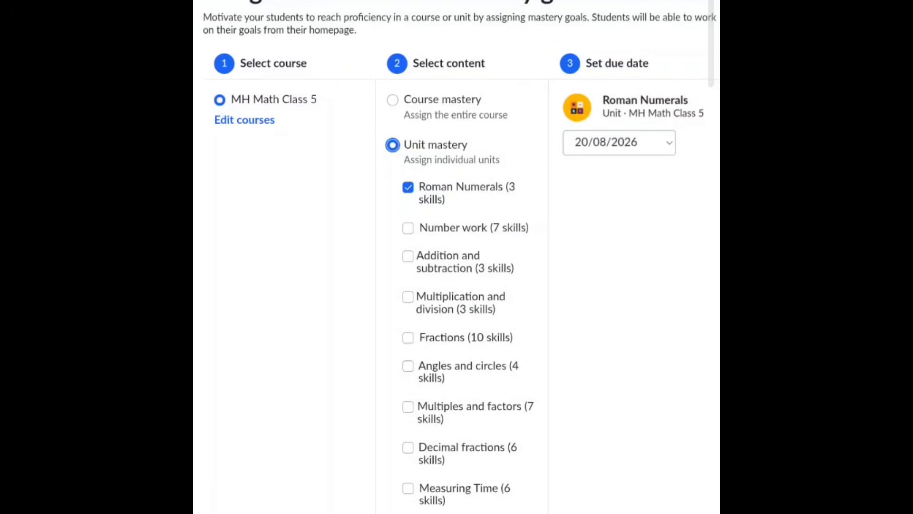
left_click(408, 298)
scroll(457, 285, "right", 1)
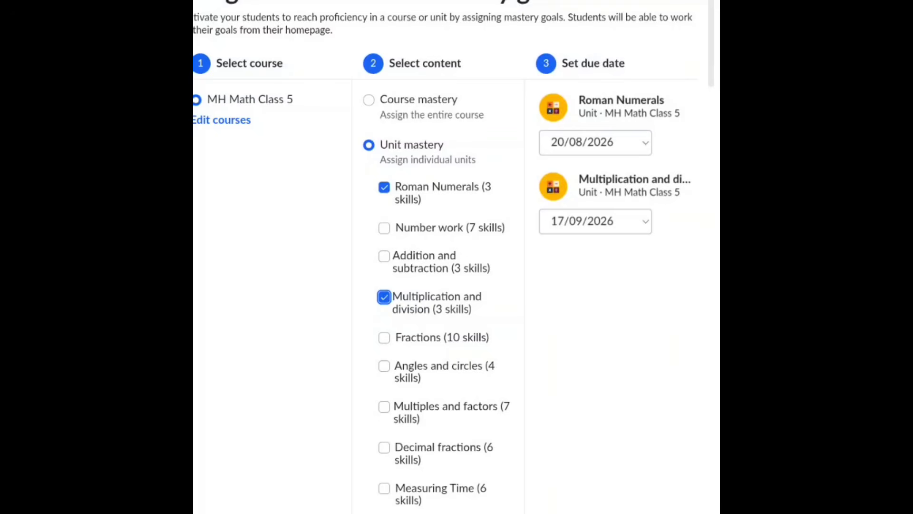
- Set the Multiplication and division due date to 24/07/2026, and deselect and reselect the Roman Numerals unit
left_click(595, 221)
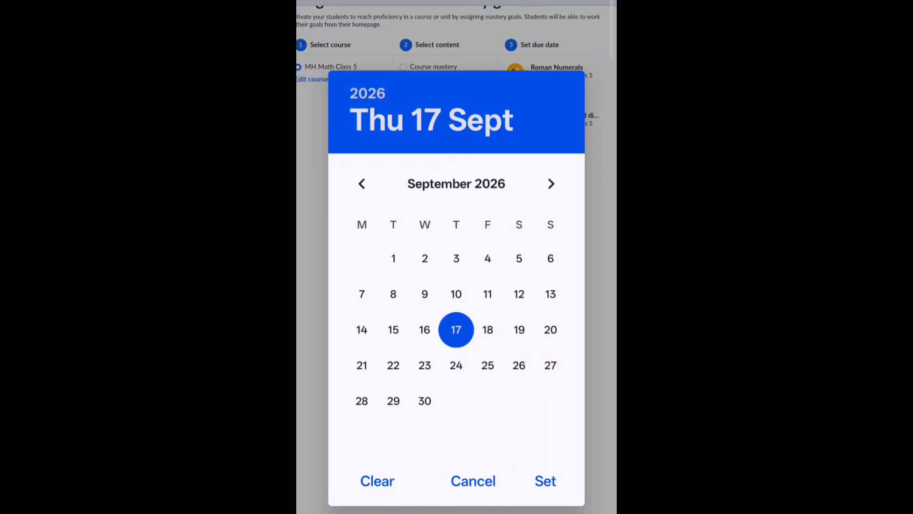
left_click(361, 183)
left_click(362, 183)
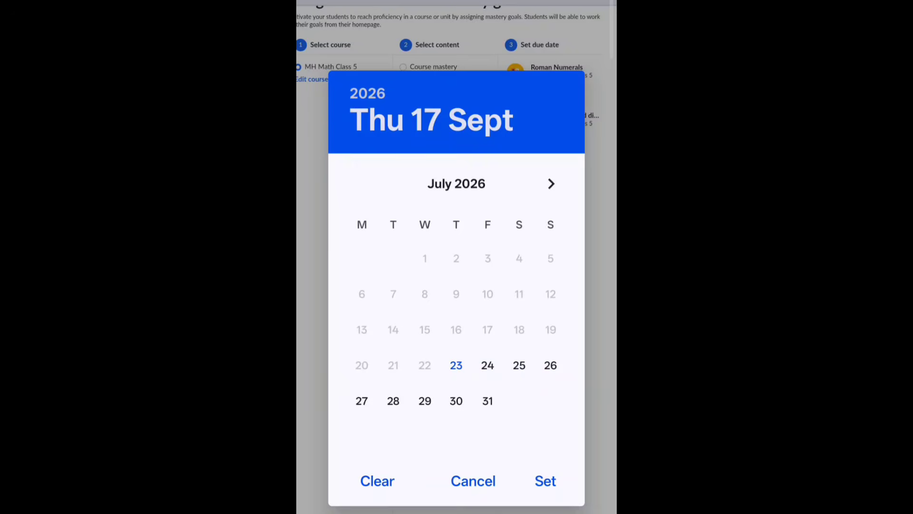
left_click(487, 365)
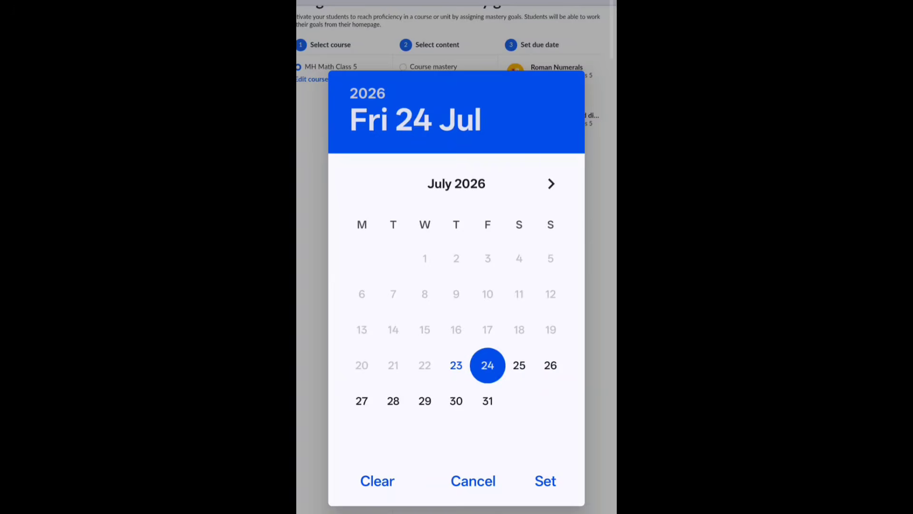
left_click(545, 481)
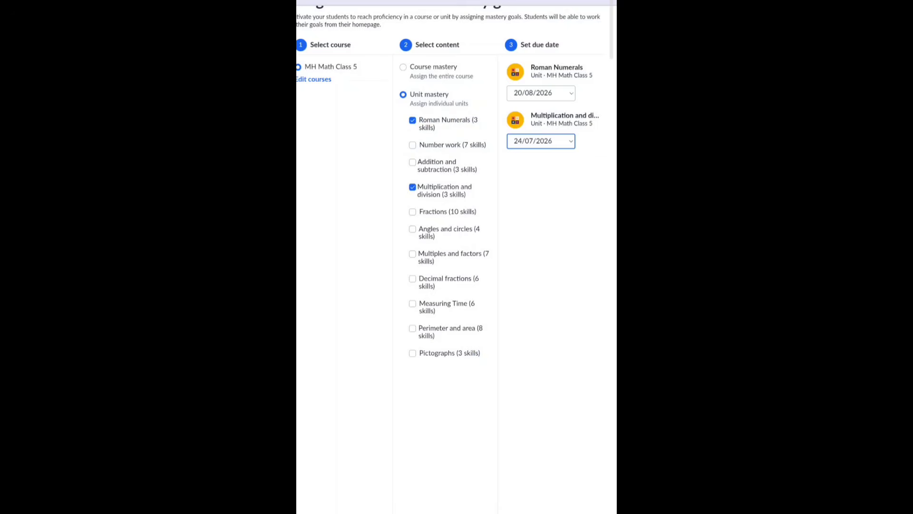
left_click(412, 121)
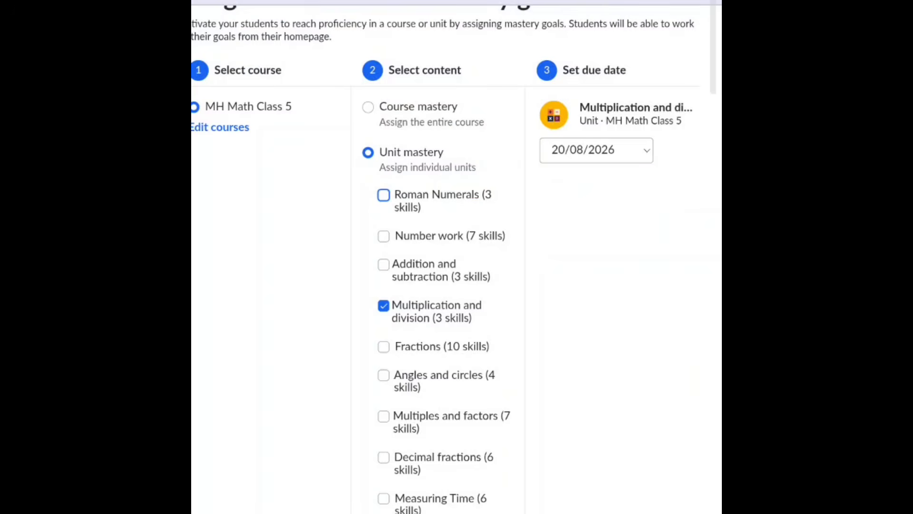
left_click(383, 195)
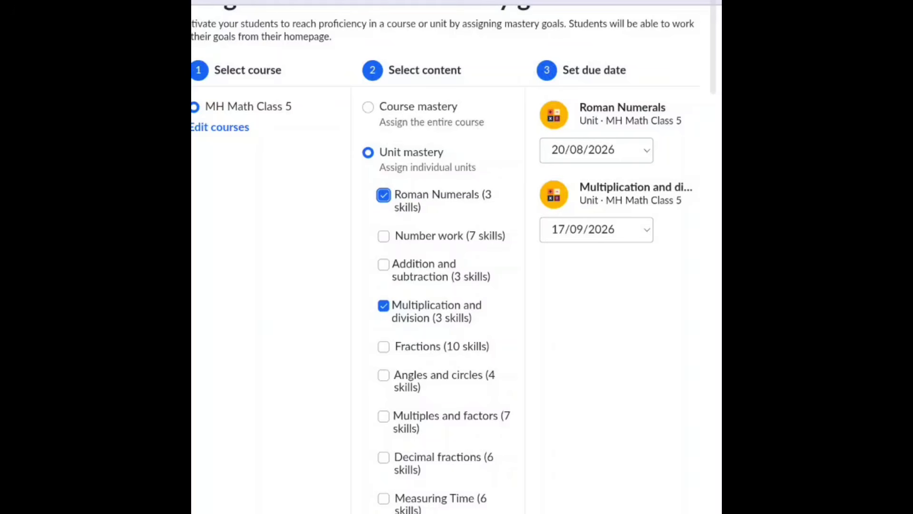
- Set the due date of the Roman Numerals unit goal to 25/07/2026
left_click(632, 151)
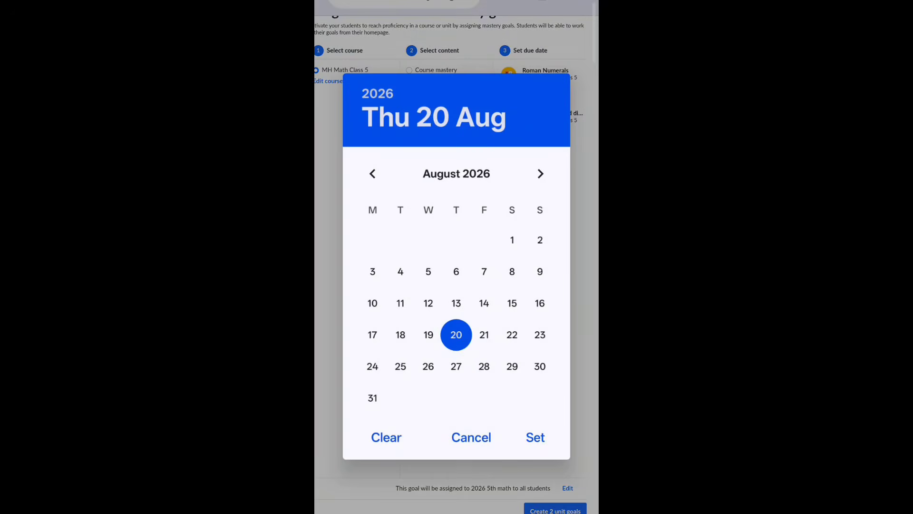
left_click(373, 173)
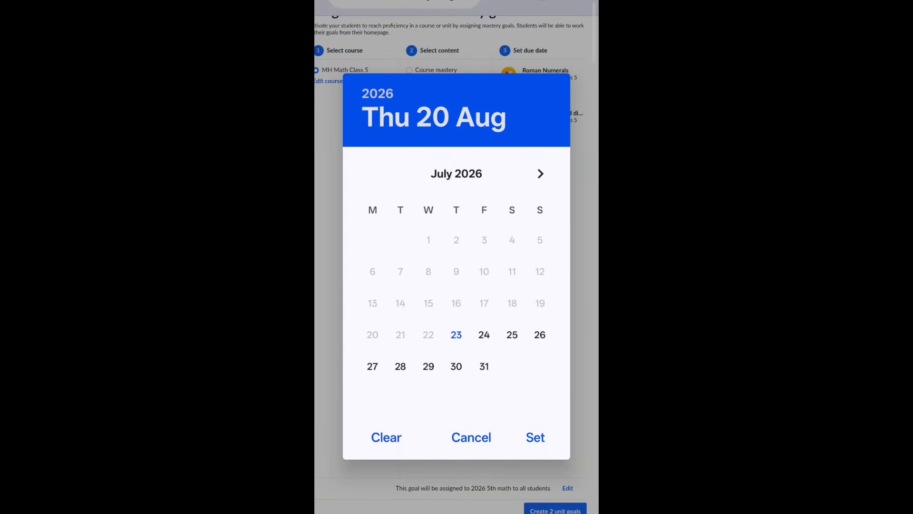
left_click(511, 334)
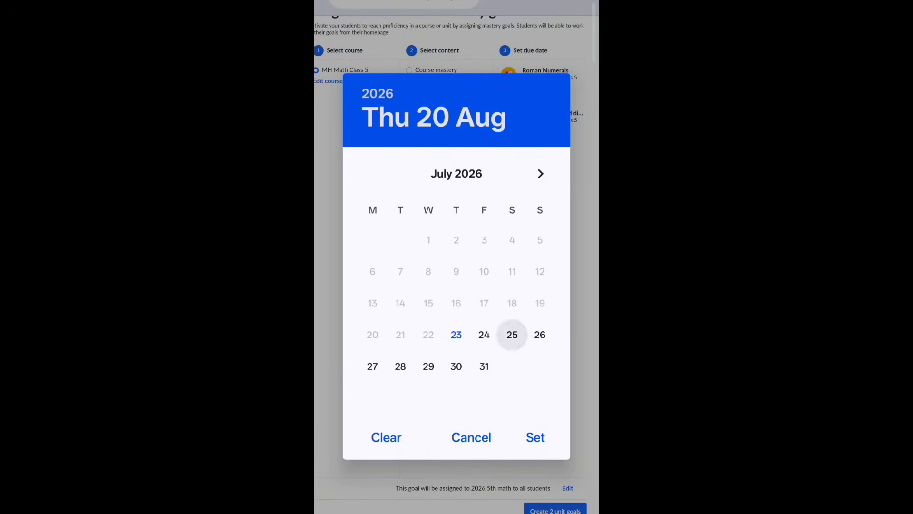
left_click(535, 437)
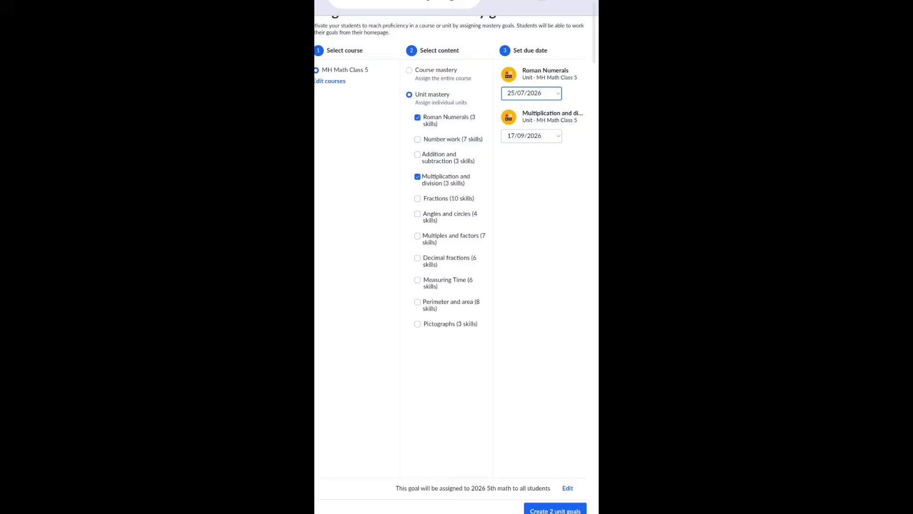
- Create the two unit mastery goals for all students of the 2026 5th math class
scroll(456, 260, "down", 2)
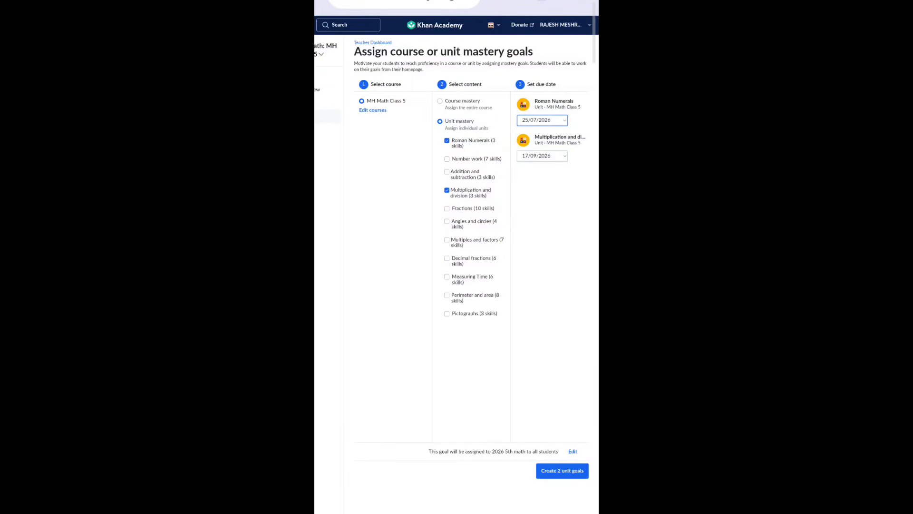
scroll(456, 260, "up", 1)
scroll(456, 260, "down", 1)
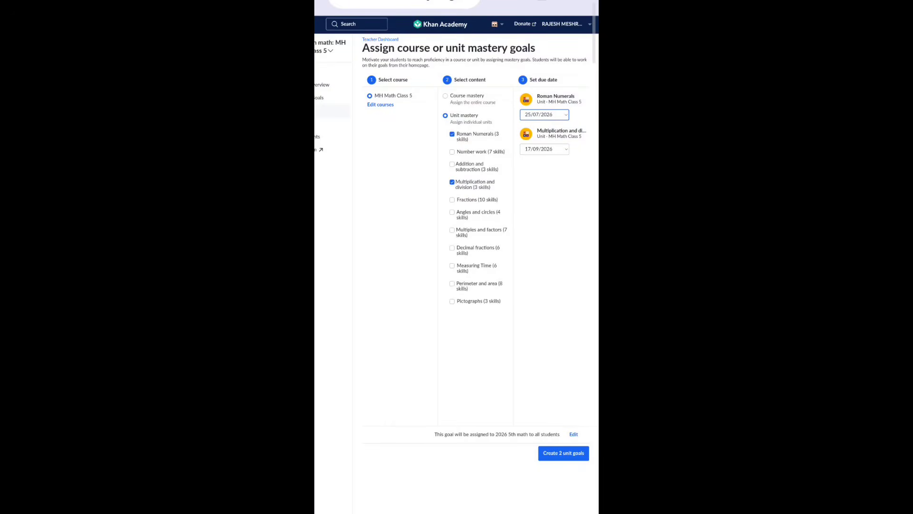
left_click(588, 419)
left_click(588, 418)
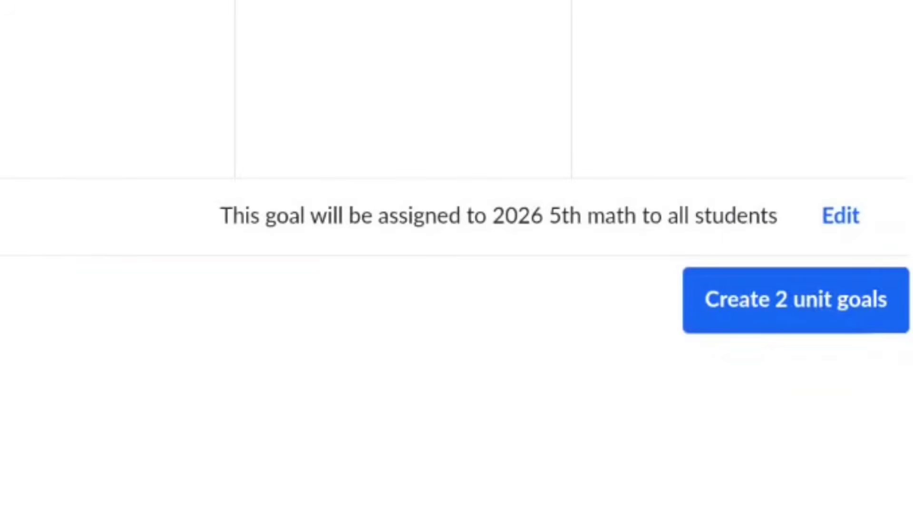
left_click_drag(339, 512, 684, 315)
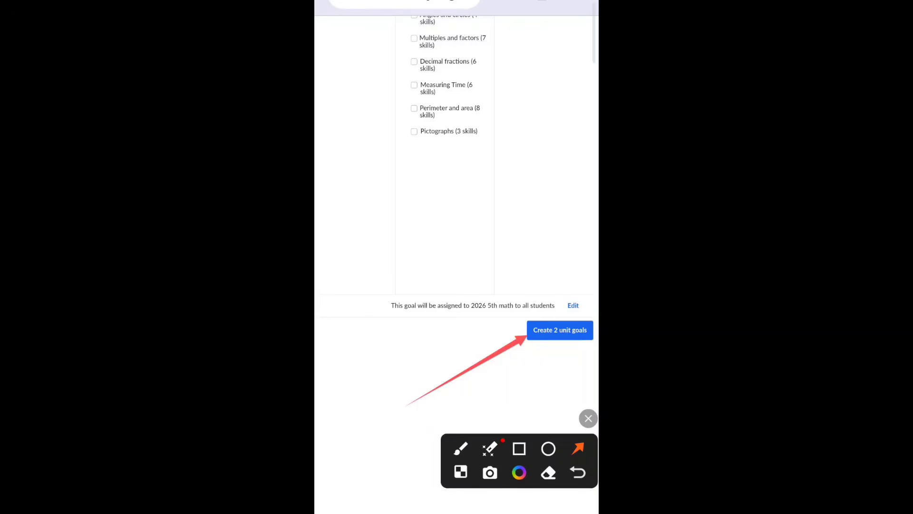
left_click(588, 418)
scroll(456, 285, "down", 3)
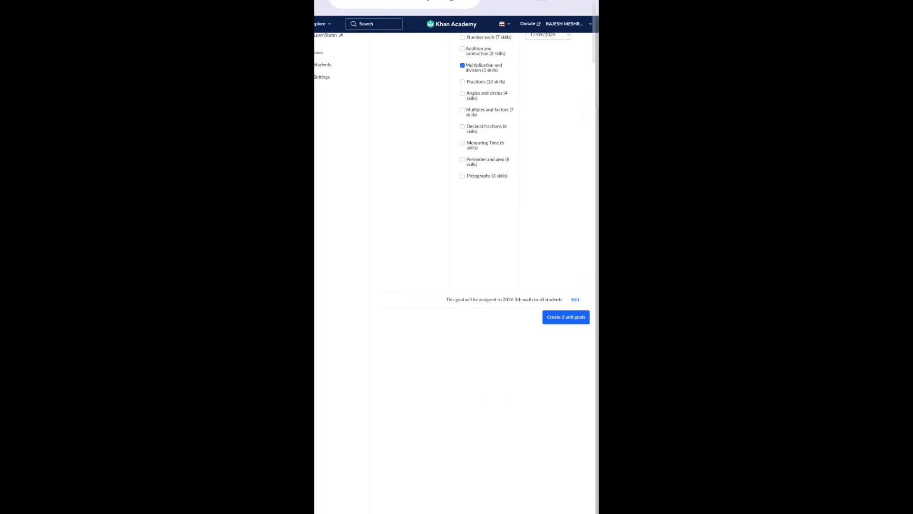
left_click(566, 316)
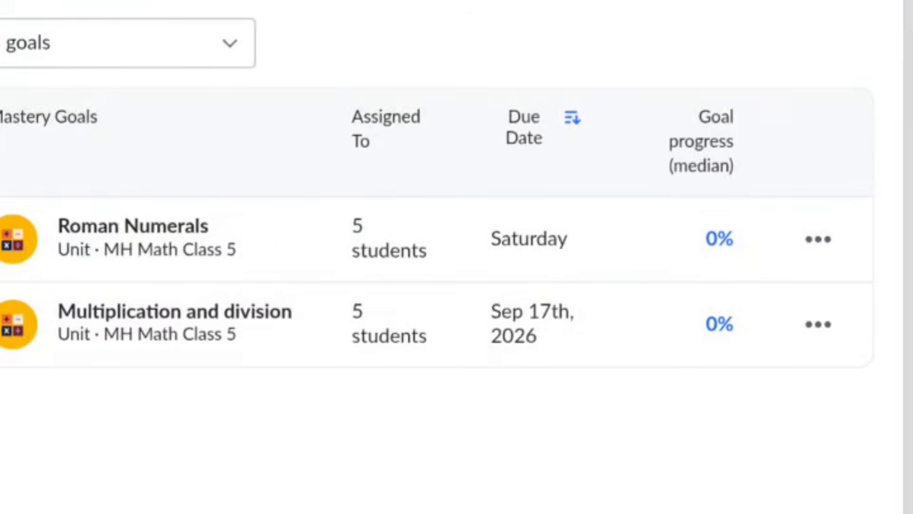
- Delete the Multiplication and division goal from the class's mastery goals and confirm the deletion
scroll(457, 256, "left", 1)
left_click(867, 325)
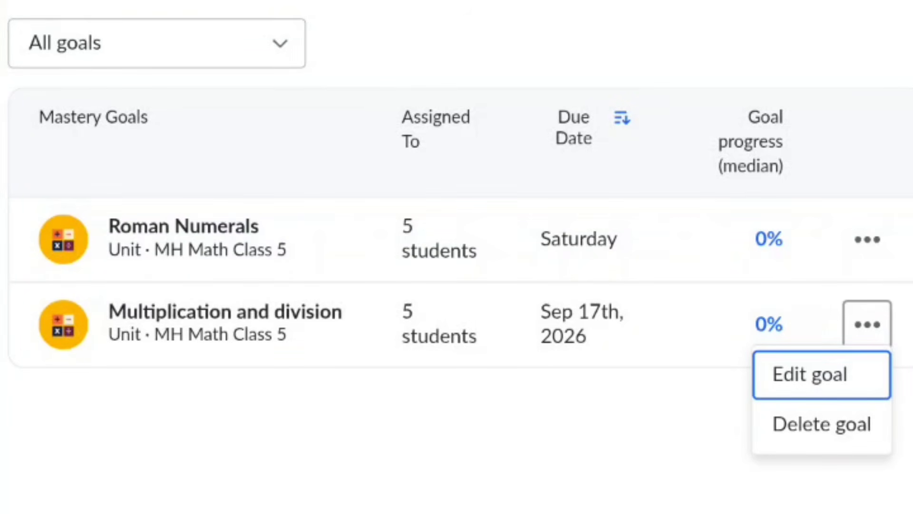
left_click(821, 424)
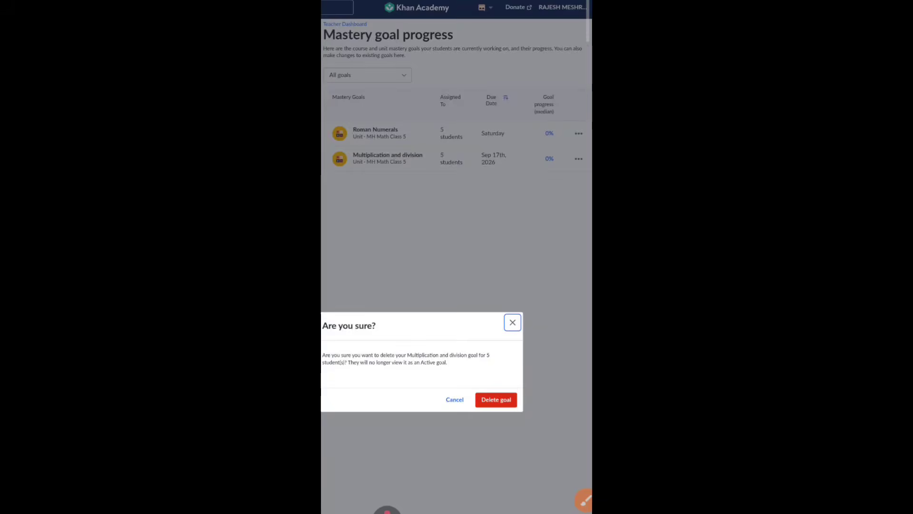
scroll(457, 333, "down", 1)
left_click(524, 340)
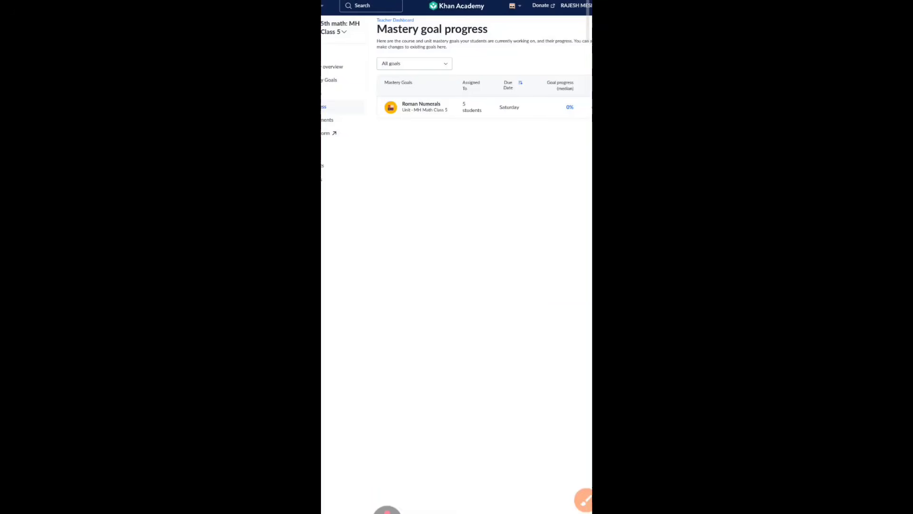
scroll(456, 257, "down", 2)
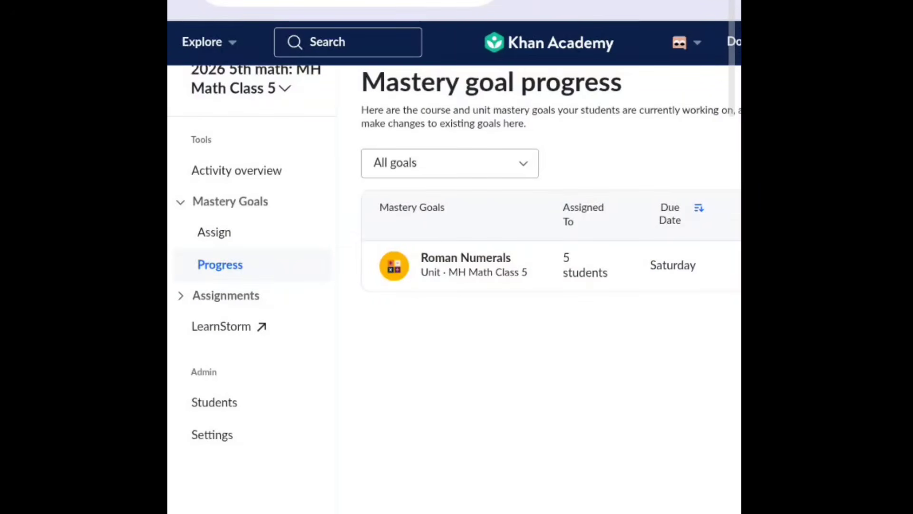
scroll(454, 266, "right", 4)
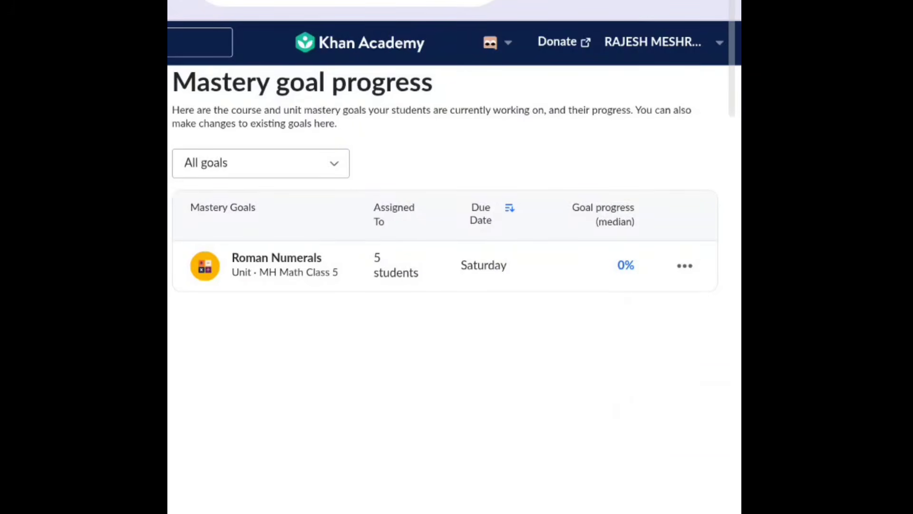
scroll(454, 266, "left", 4)
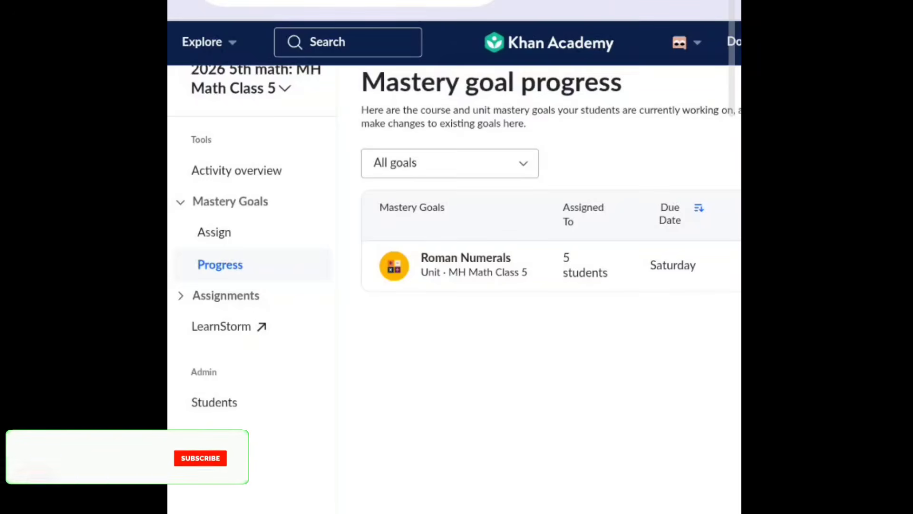
scroll(454, 266, "right", 3)
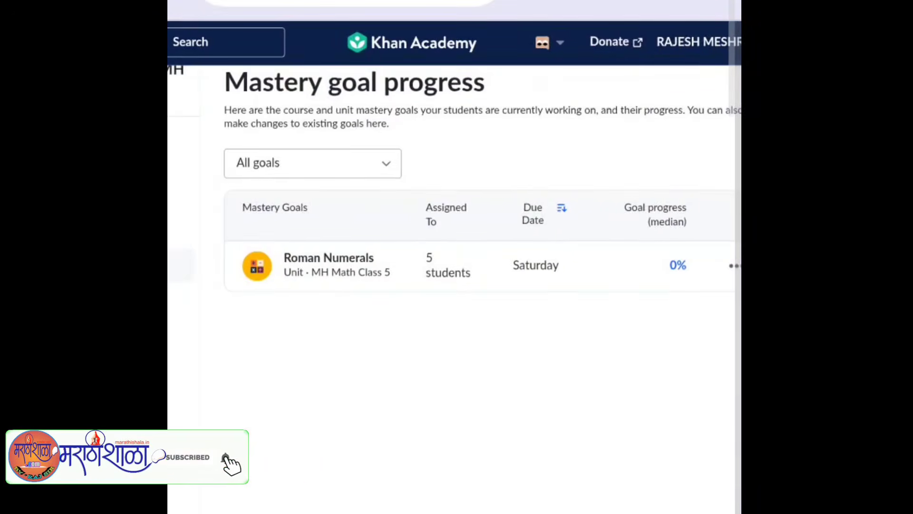
scroll(454, 266, "down", 3)
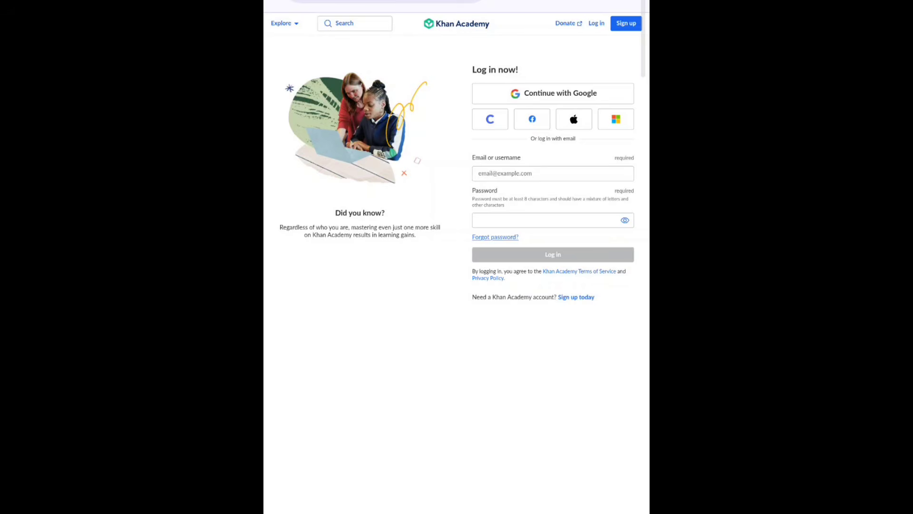
scroll(536, 286, "up", 3)
scroll(456, 257, "up", 4)
scroll(457, 256, "right", 1)
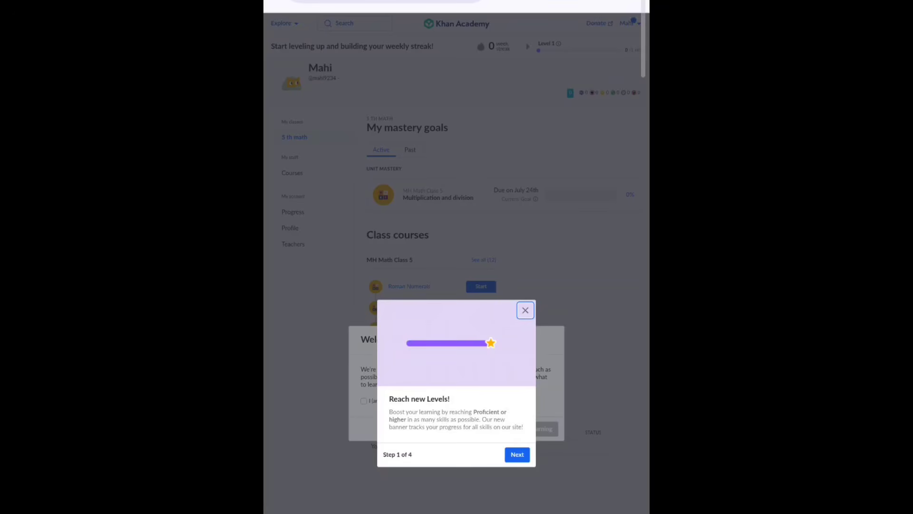
- Go through the four-step introduction to levels and weekly streaks and close it
left_click(517, 455)
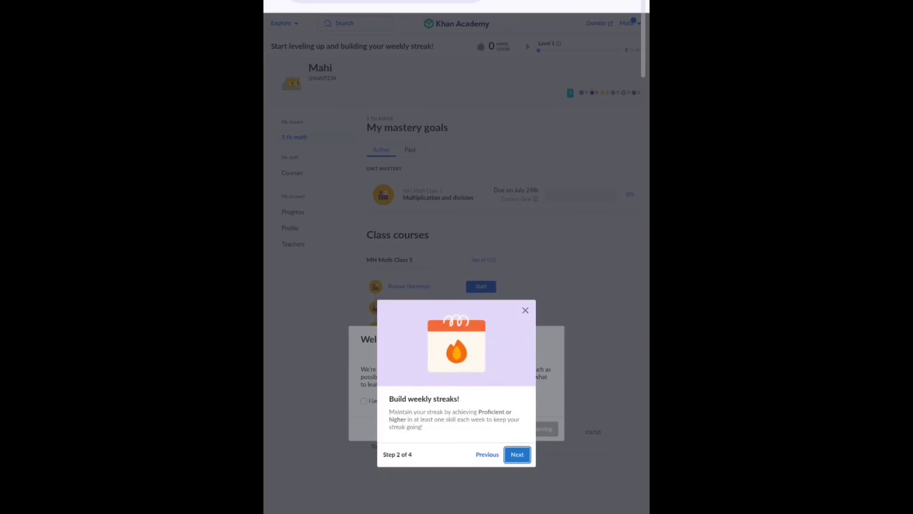
left_click(517, 455)
left_click(517, 455)
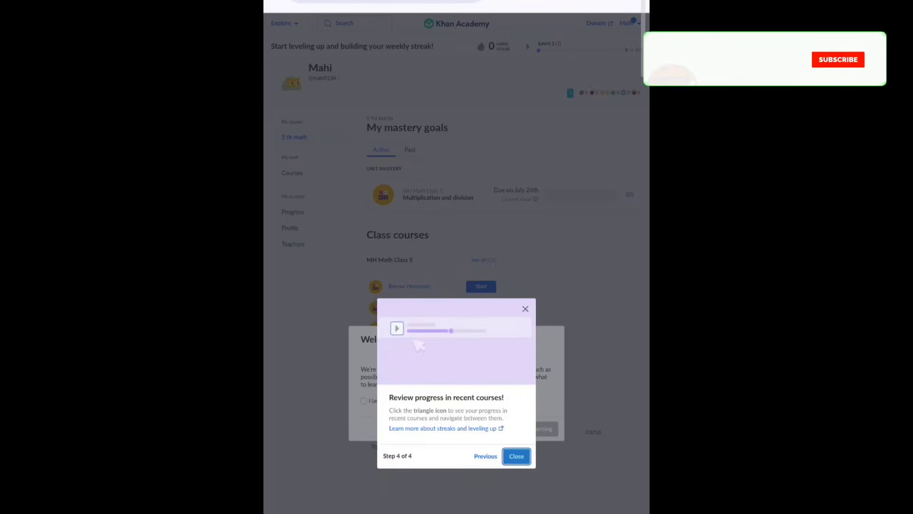
left_click(516, 456)
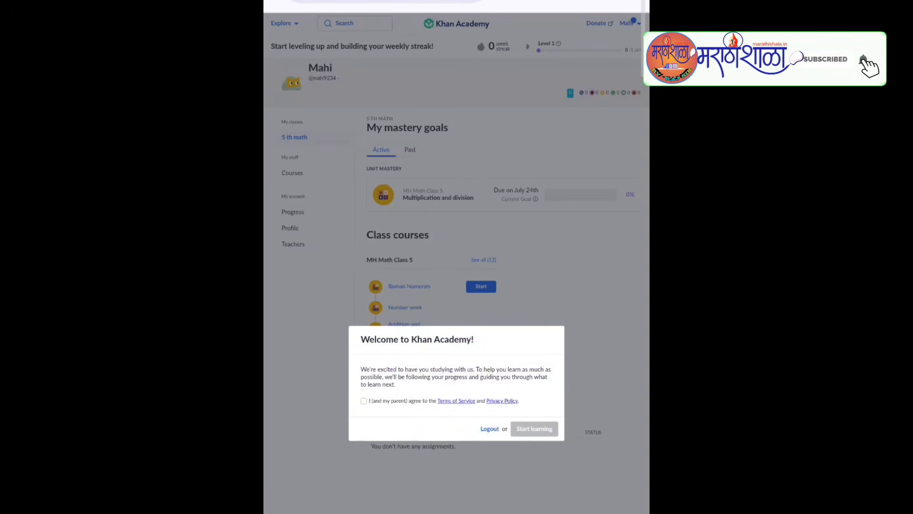
- Agree to the Terms of Service and Privacy Policy in the welcome dialog and start learning
scroll(460, 423, "up", 3)
scroll(504, 388, "up", 1)
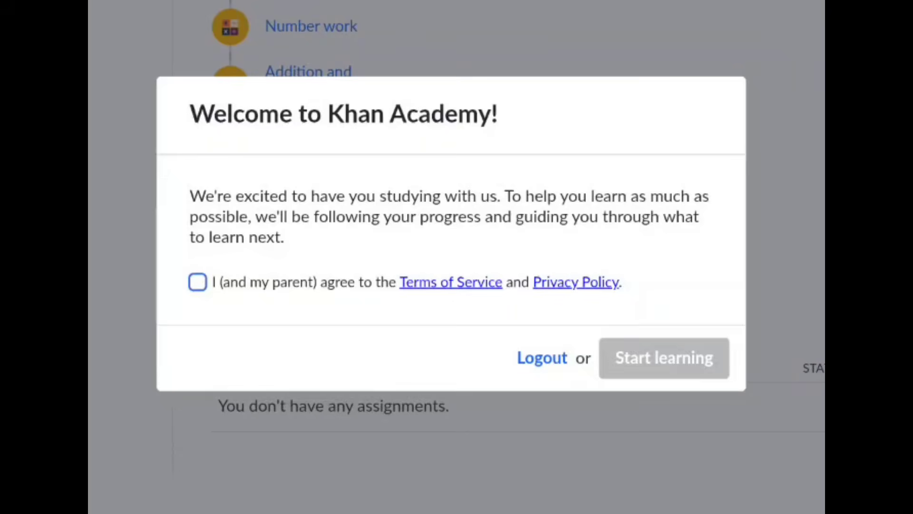
left_click(197, 282)
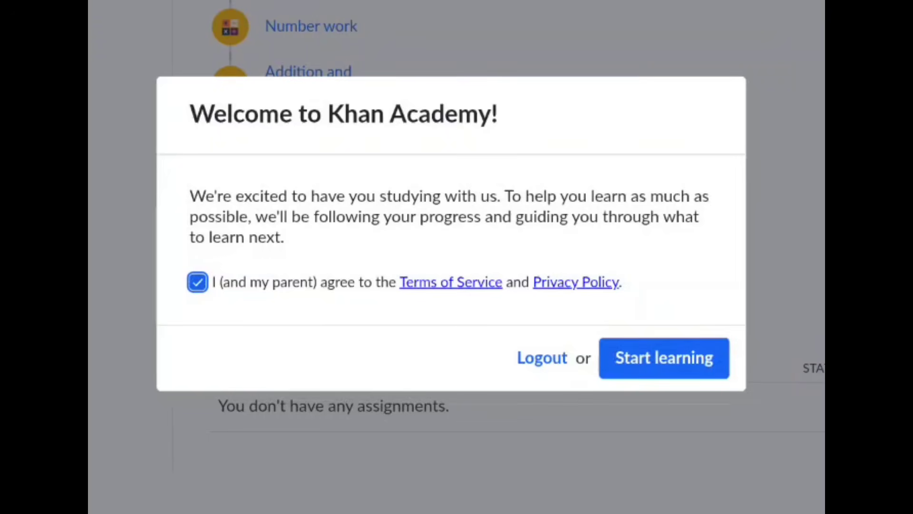
left_click(664, 357)
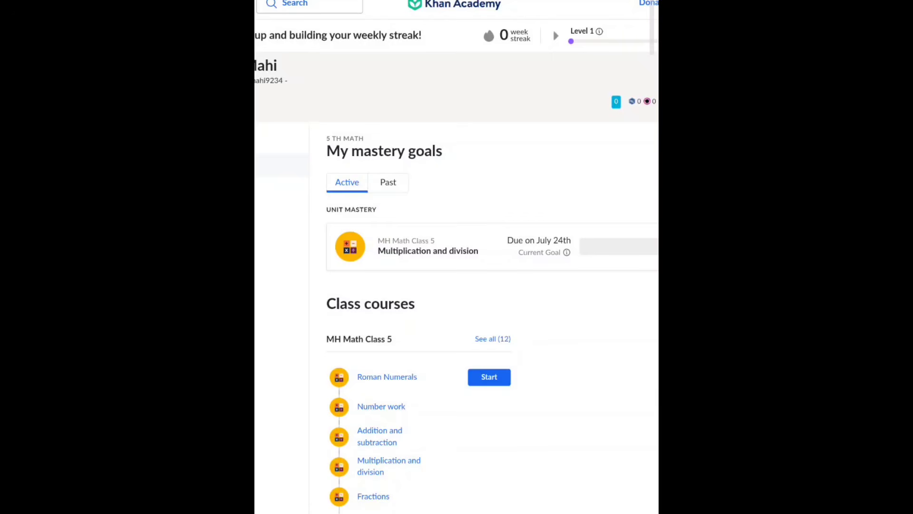
- Check the student's past mastery goals and return to the active ones
left_click(388, 183)
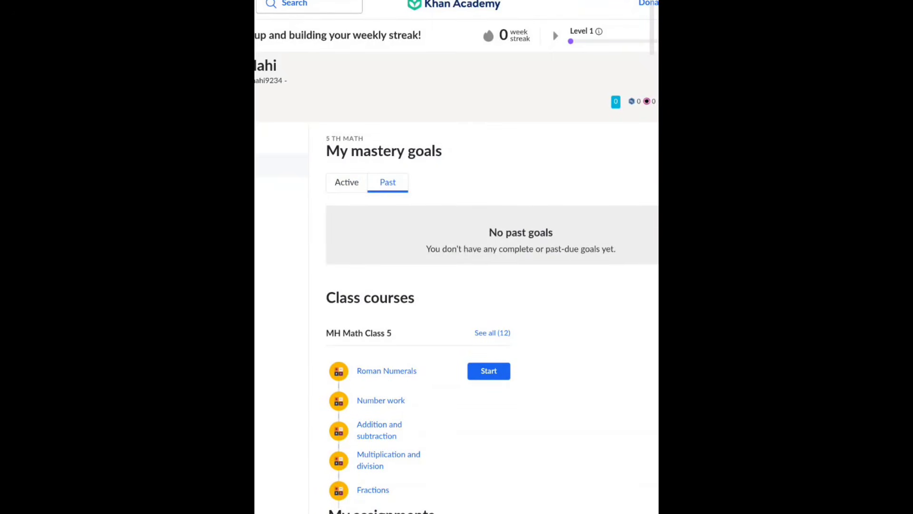
left_click(346, 182)
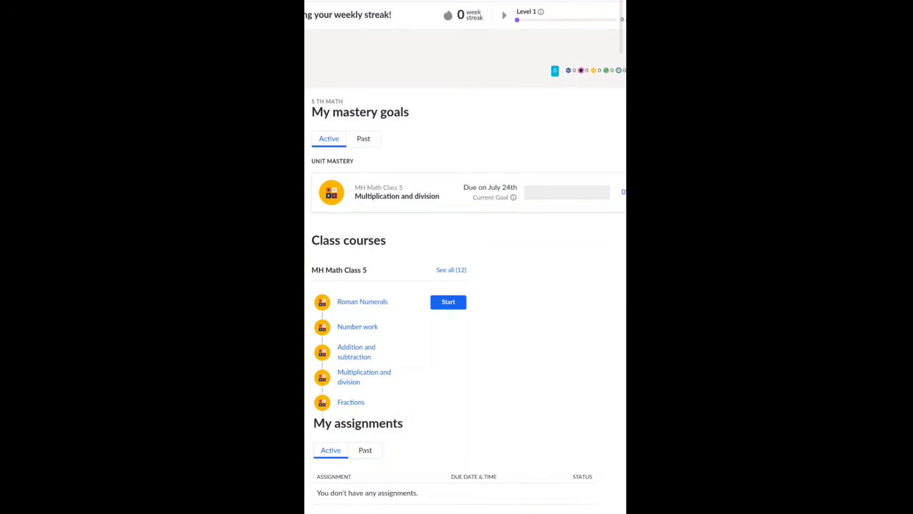
scroll(465, 267, "right", 1)
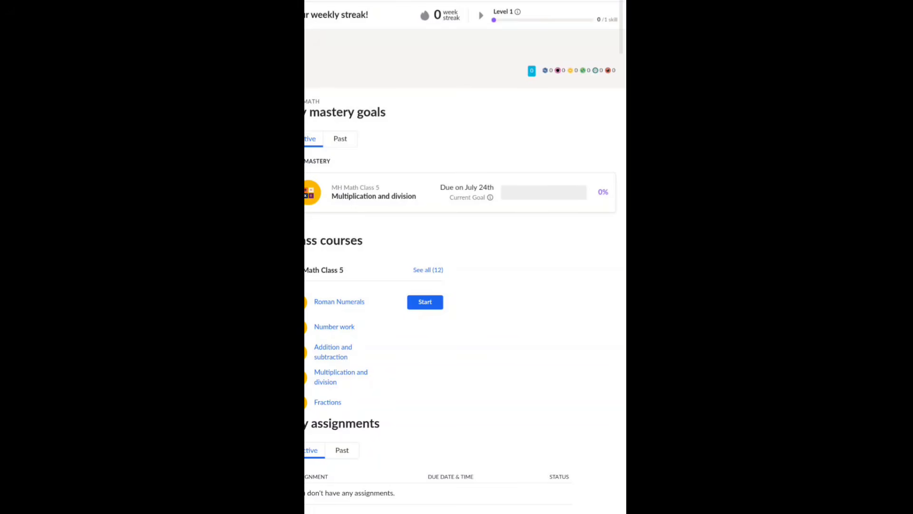
- Outline the Multiplication and division goal's progress bar with a rectangle, clear the mark, and look over the student's goals and courses
left_click(537, 490)
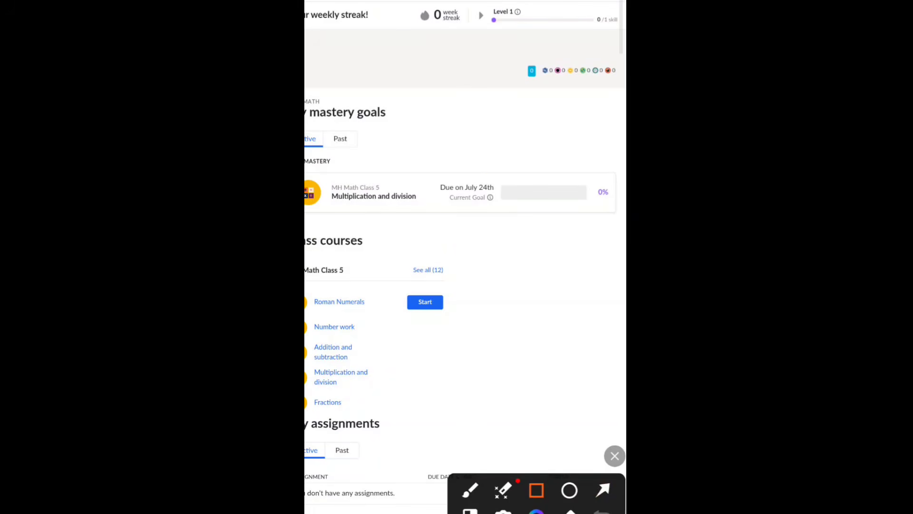
left_click_drag(488, 174, 599, 213)
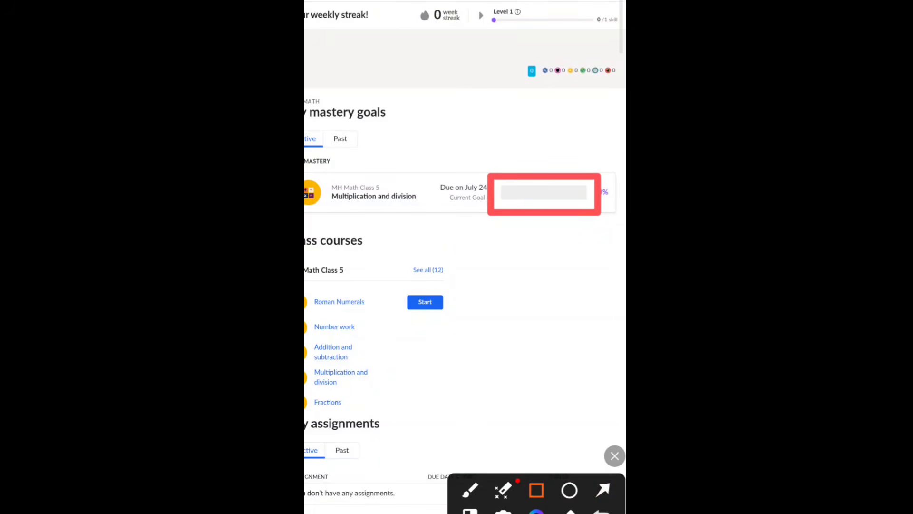
left_click(614, 455)
scroll(465, 257, "left", 2)
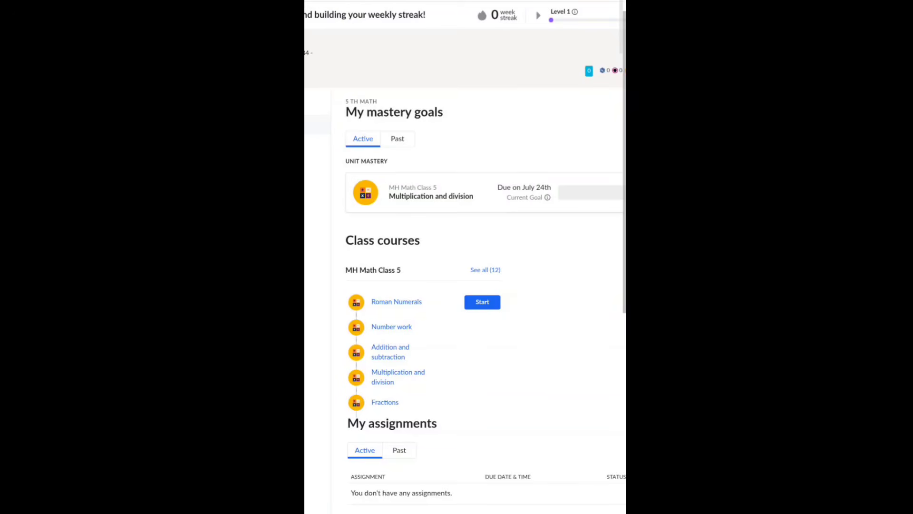
scroll(465, 257, "right", 1)
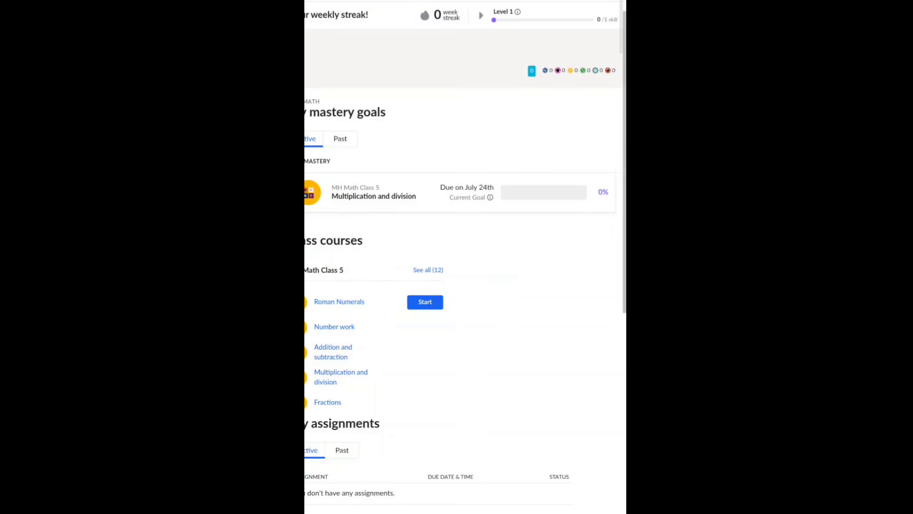
scroll(465, 256, "left", 1)
scroll(465, 257, "up", 1)
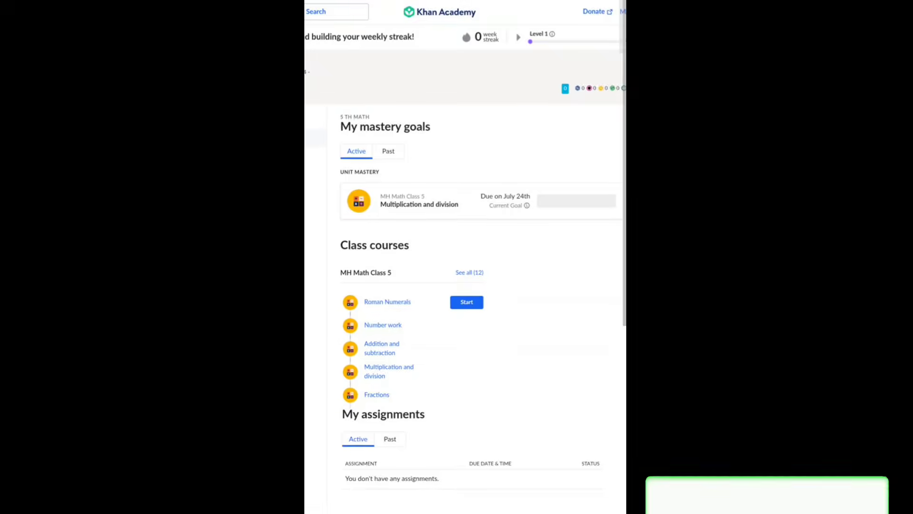
scroll(465, 257, "down", 2)
scroll(465, 257, "up", 1)
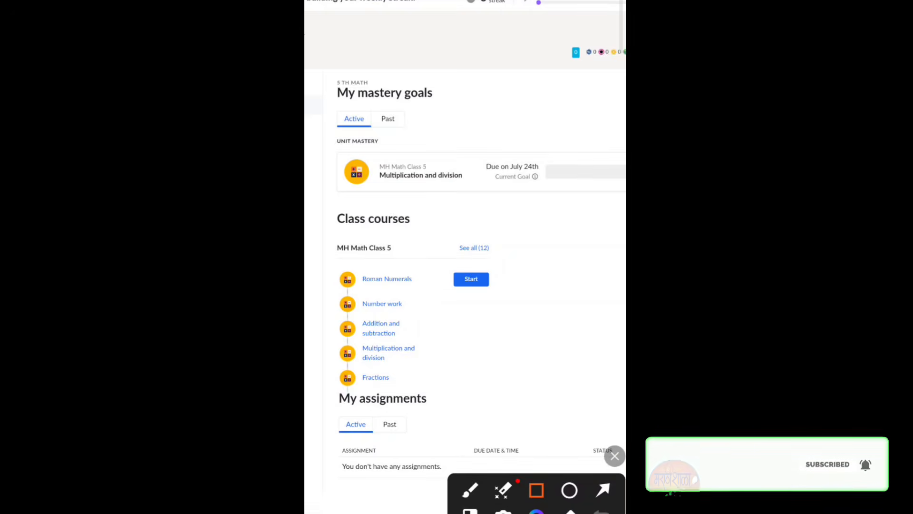
- Draw an arrow pointing at the Start option of the Roman Numerals unit and clear the annotation
left_click(602, 490)
left_click_drag(563, 229, 482, 273)
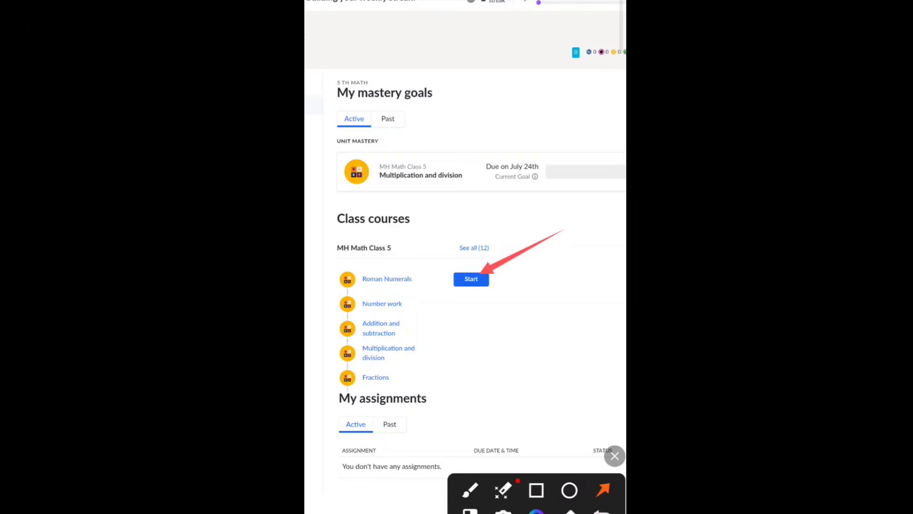
left_click(614, 456)
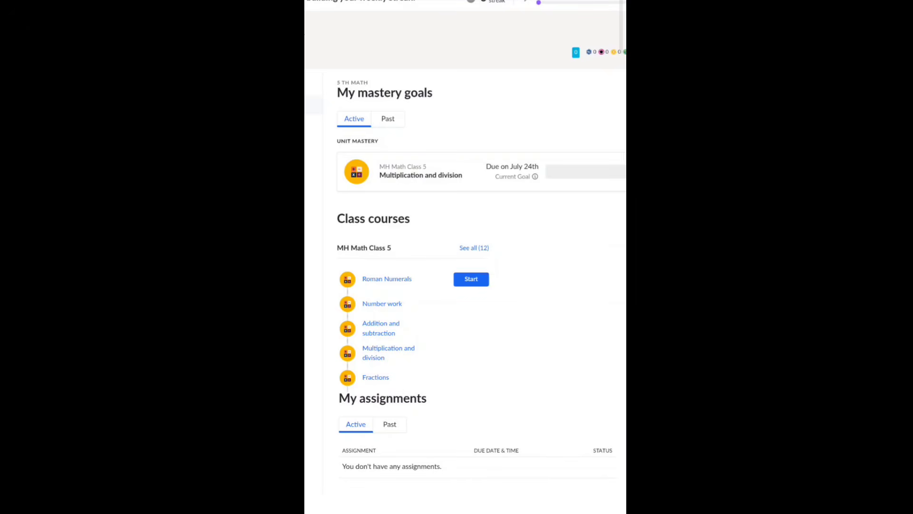
- Open the Roman Numerals unit from the class courses and look through its lessons, quiz and unit test
left_click(472, 279)
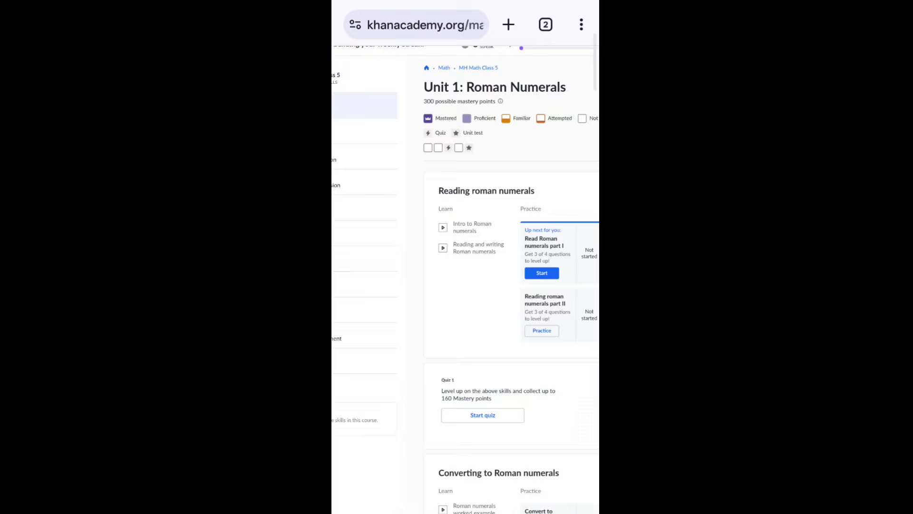
scroll(465, 279, "right", 2)
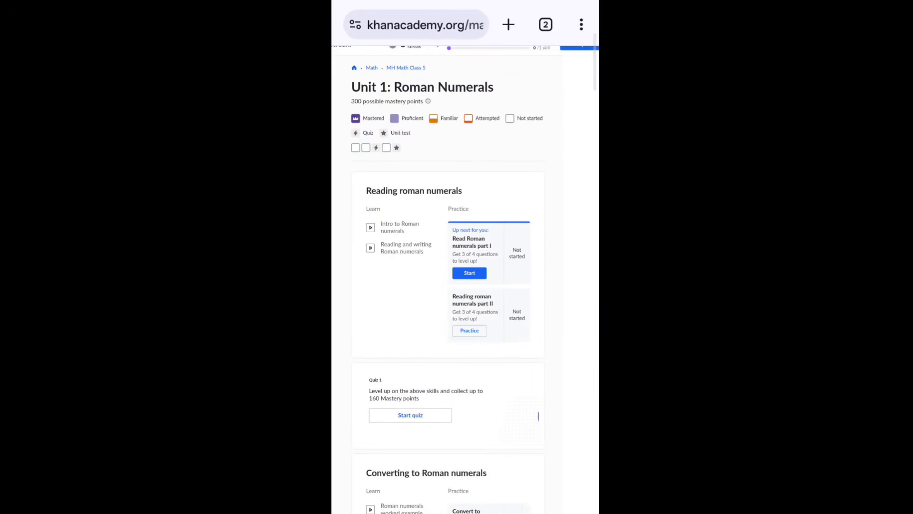
scroll(447, 257, "down", 7)
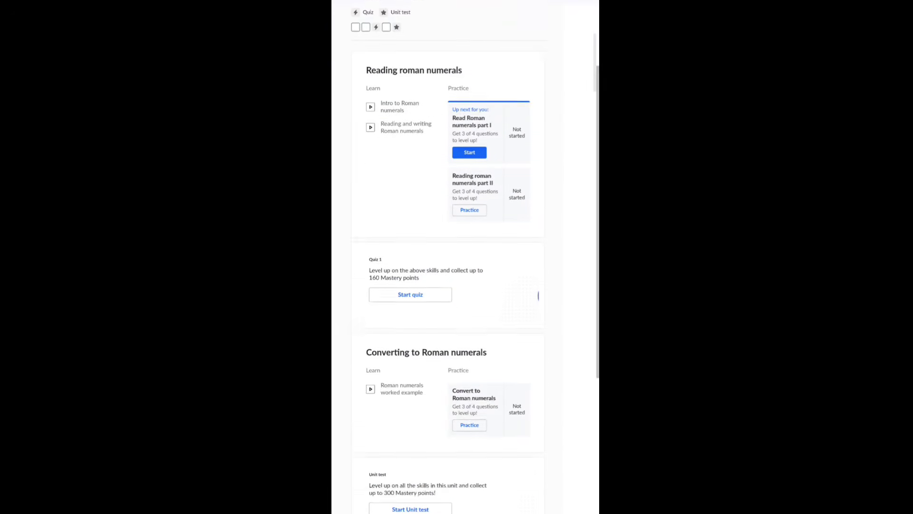
scroll(447, 257, "up", 6)
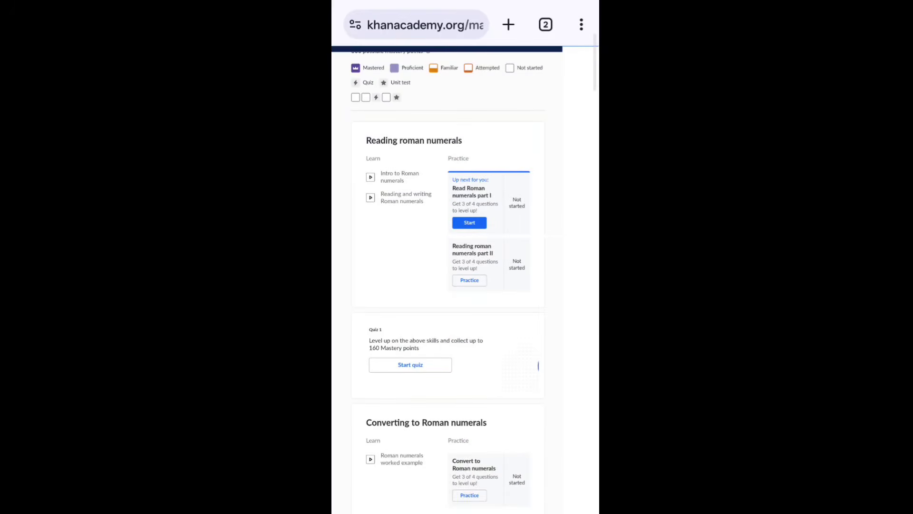
- Start the Read Roman numerals part I practice and examine its first question and related videos
left_click(469, 222)
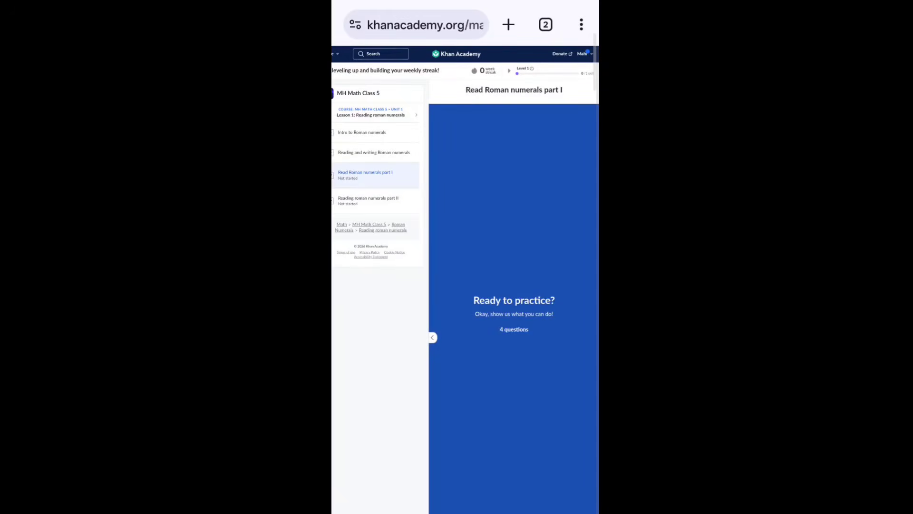
scroll(465, 257, "down", 2)
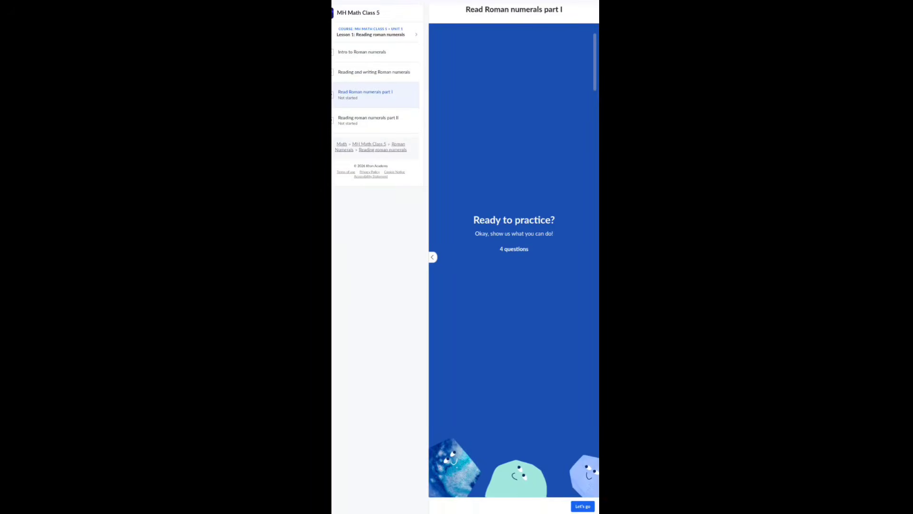
left_click(582, 506)
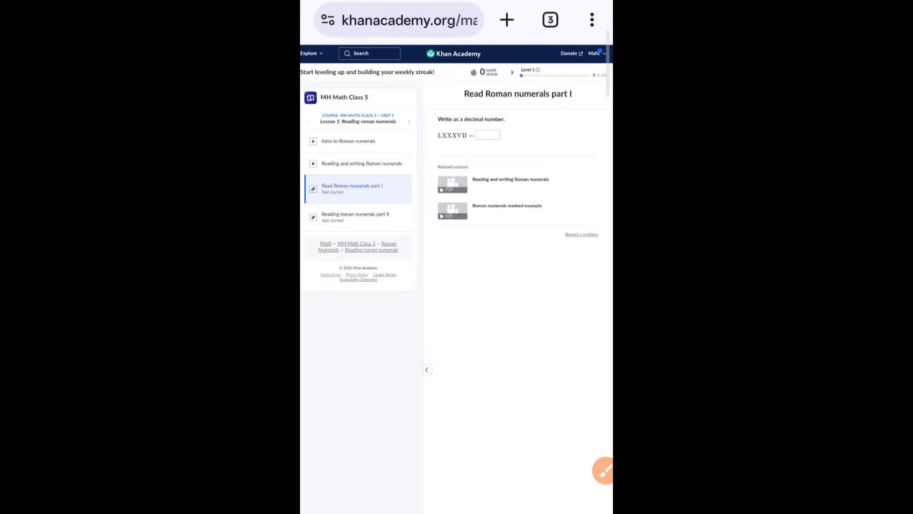
scroll(523, 191, "up", 3)
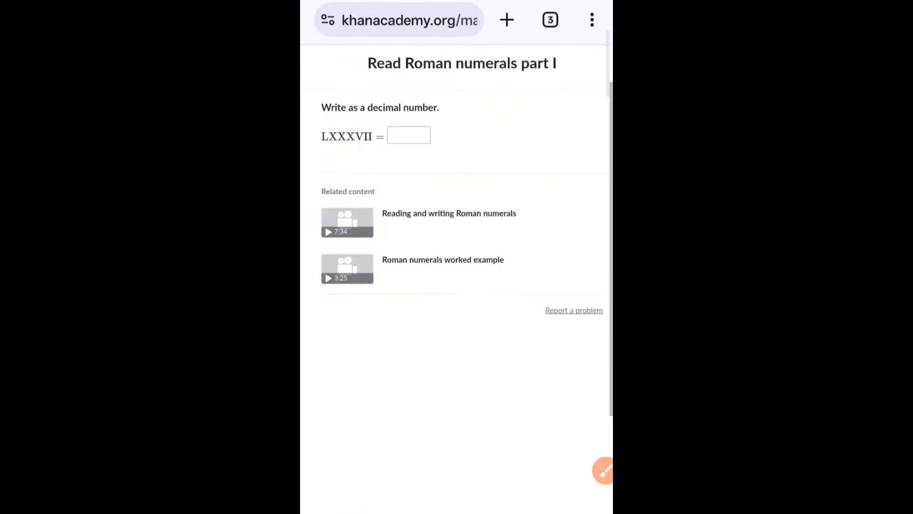
scroll(456, 276, "up", 2)
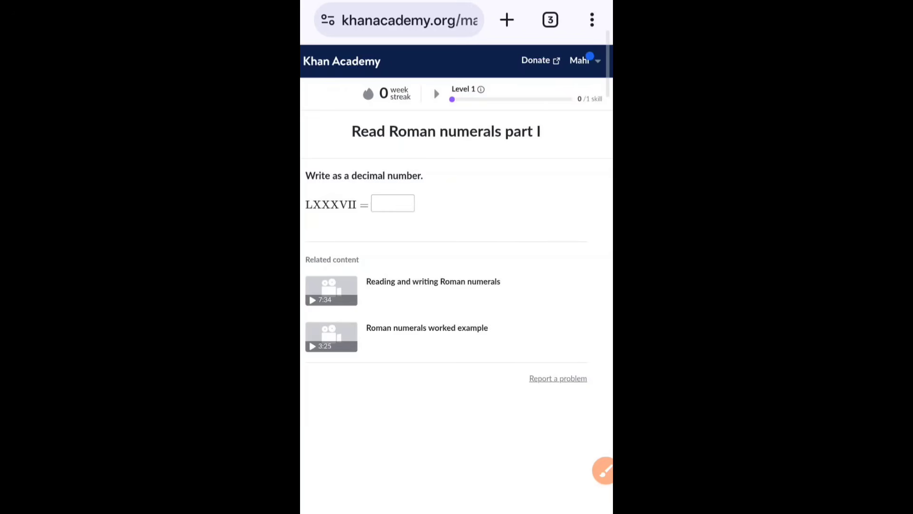
scroll(457, 256, "left", 3)
scroll(457, 257, "right", 3)
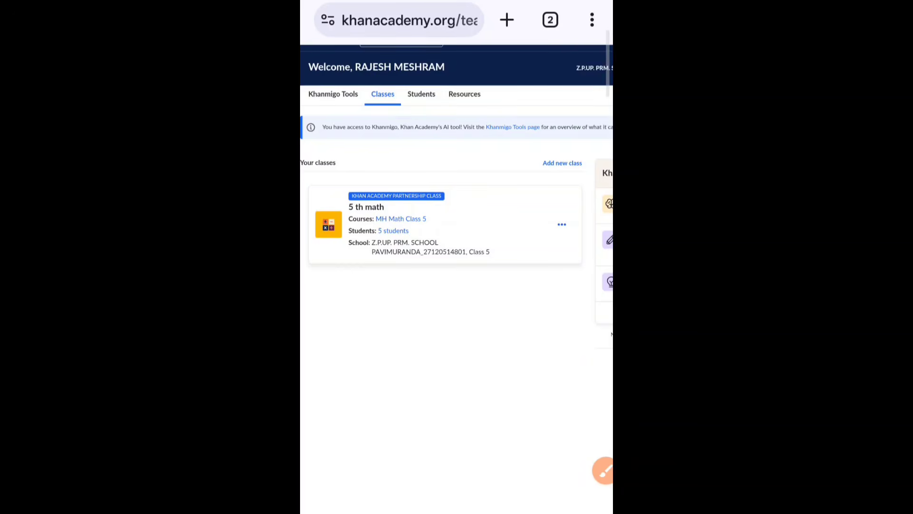
- Open the MH Math Class 5 course of the 5 th math class and review its skills report by unit
left_click(401, 219)
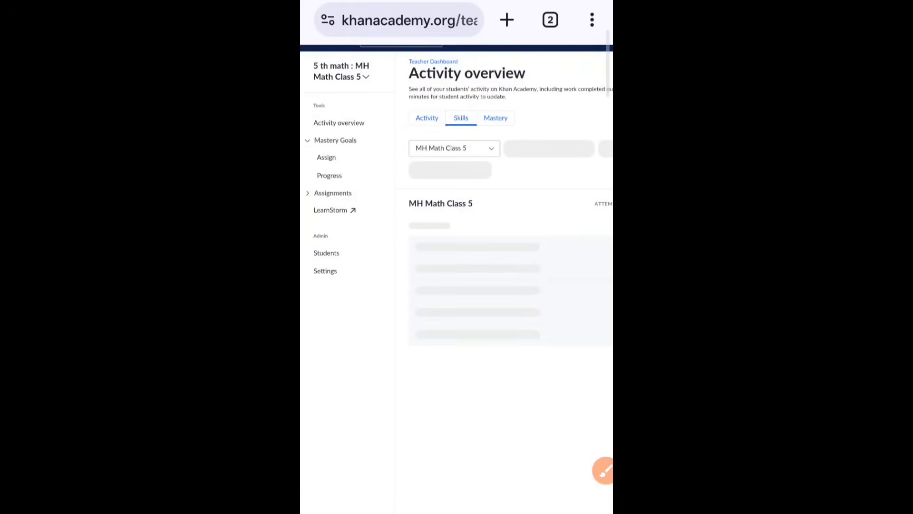
scroll(457, 285, "right", 2)
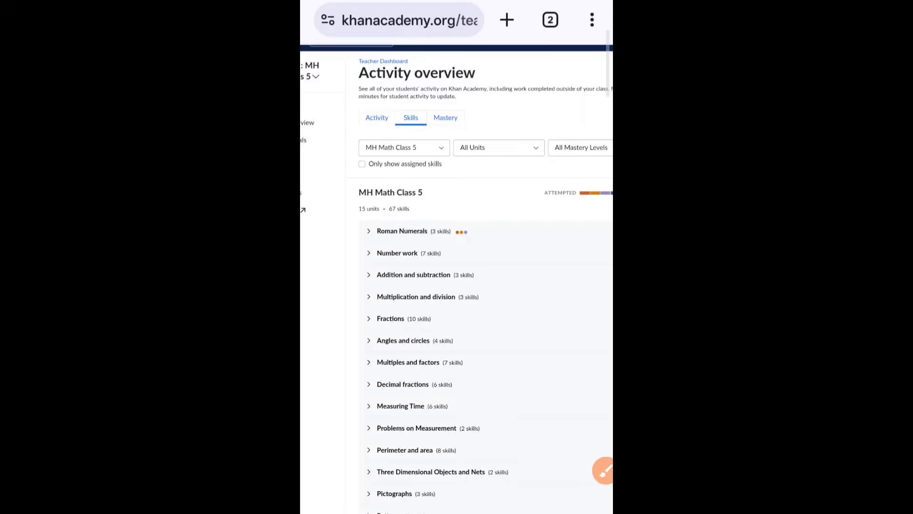
scroll(456, 285, "down", 2)
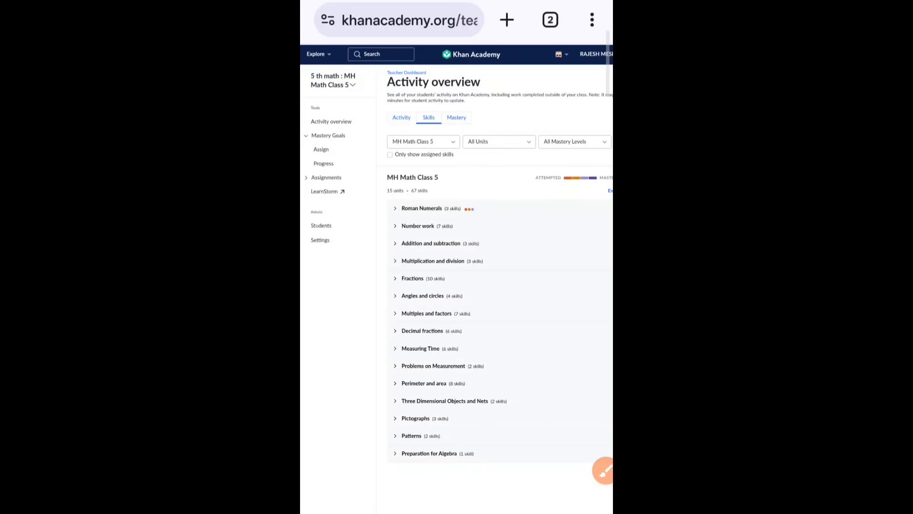
scroll(456, 285, "up", 1)
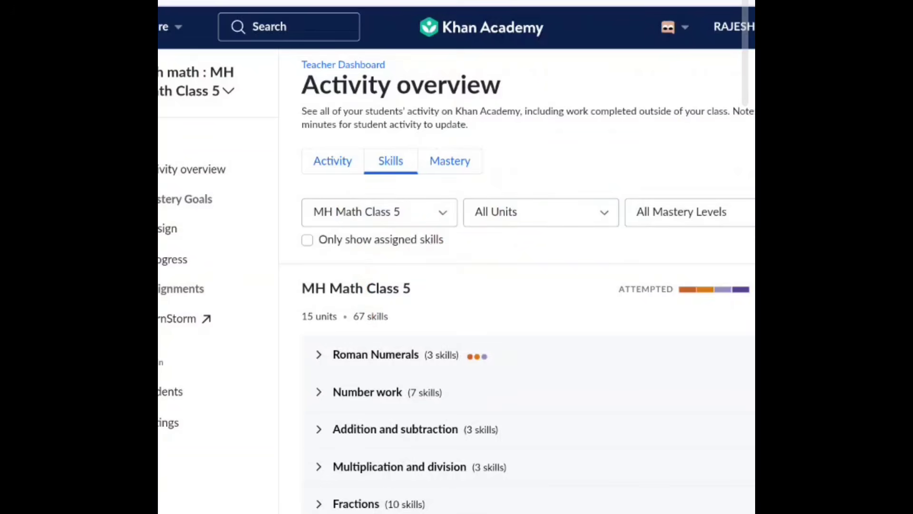
- Compare the class's Activity, Skills and Mastery reports in the activity overview, ending on the Skills report
left_click(332, 161)
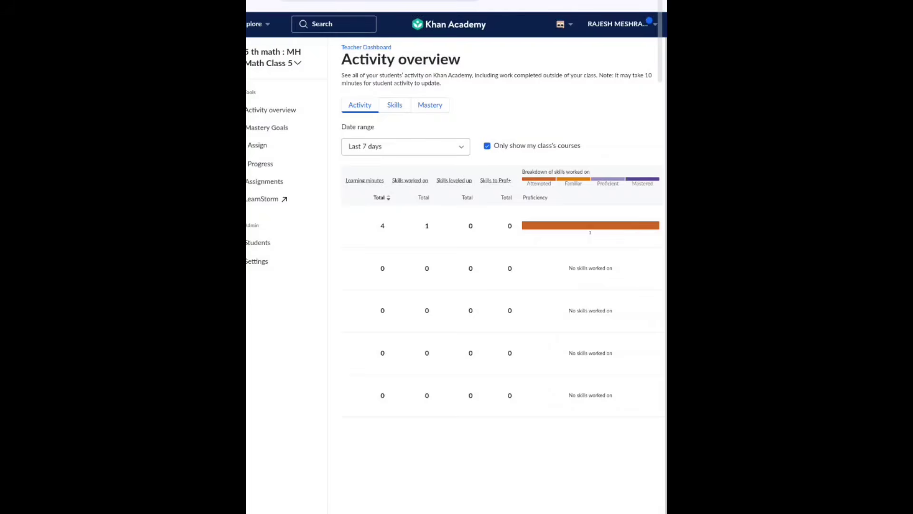
left_click(395, 105)
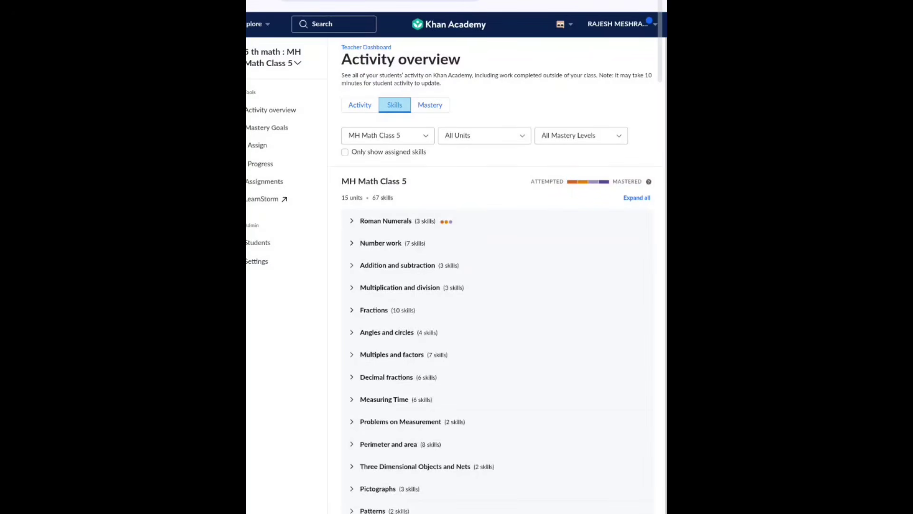
left_click(430, 104)
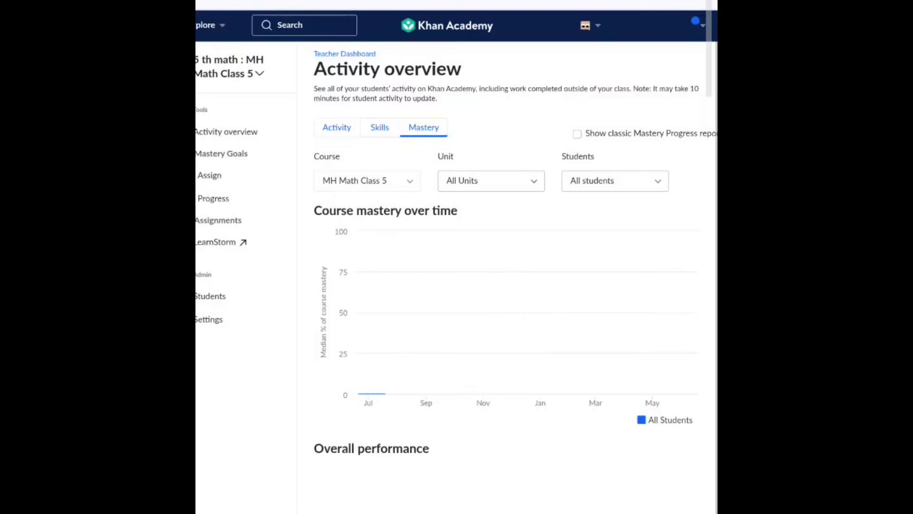
left_click(379, 128)
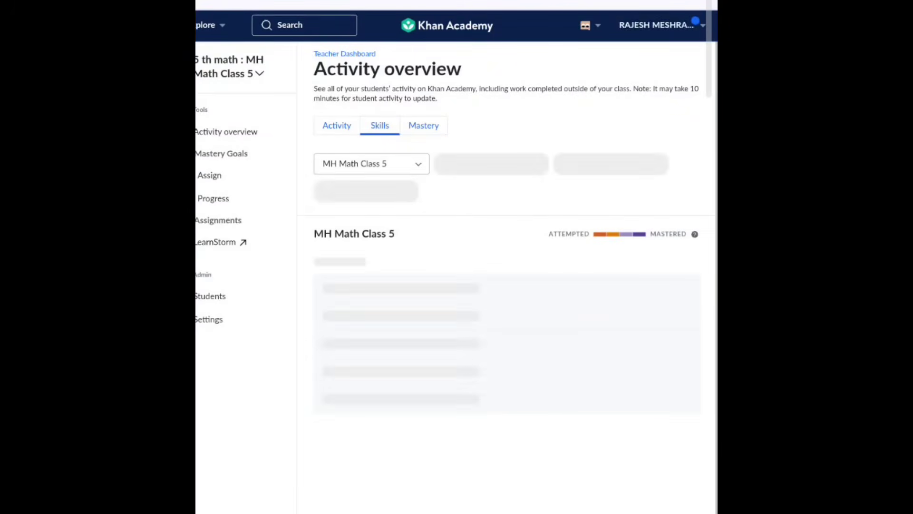
key("alt+Left")
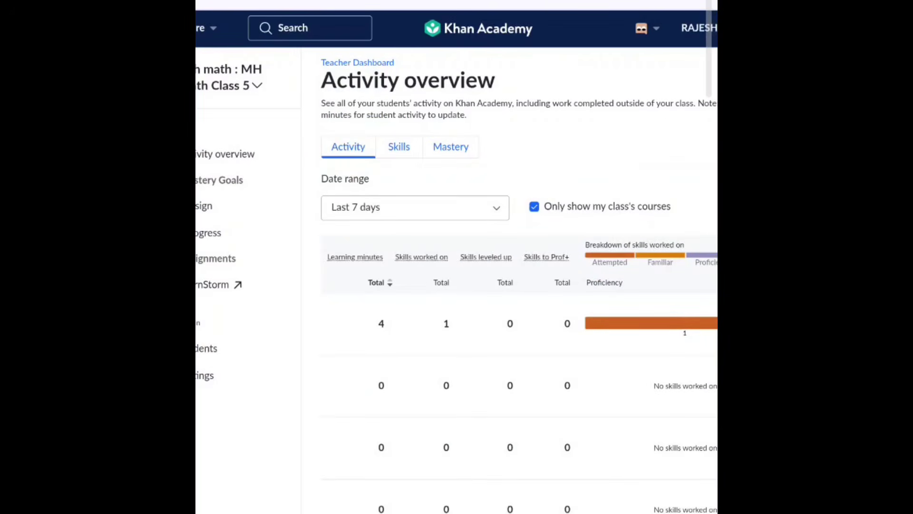
left_click(399, 147)
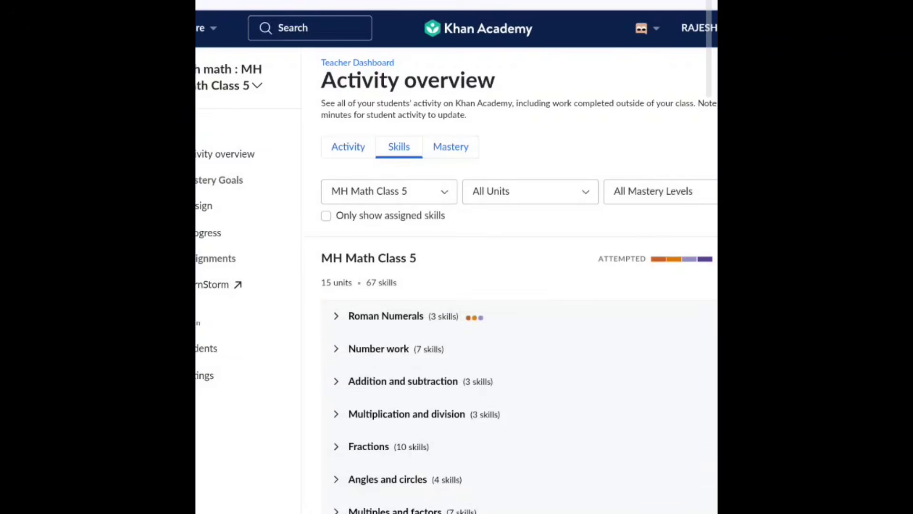